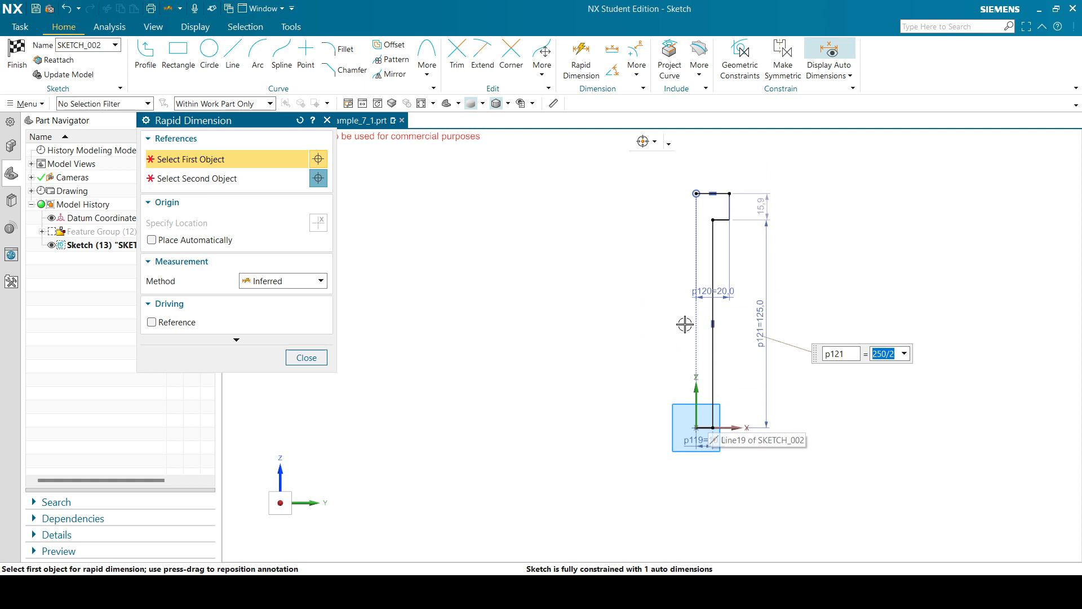
Dimension the vertical distance from the sketch's horizontal axis to the profile's upper corner and set it to 300/2
left_click(310, 359)
left_click(590, 63)
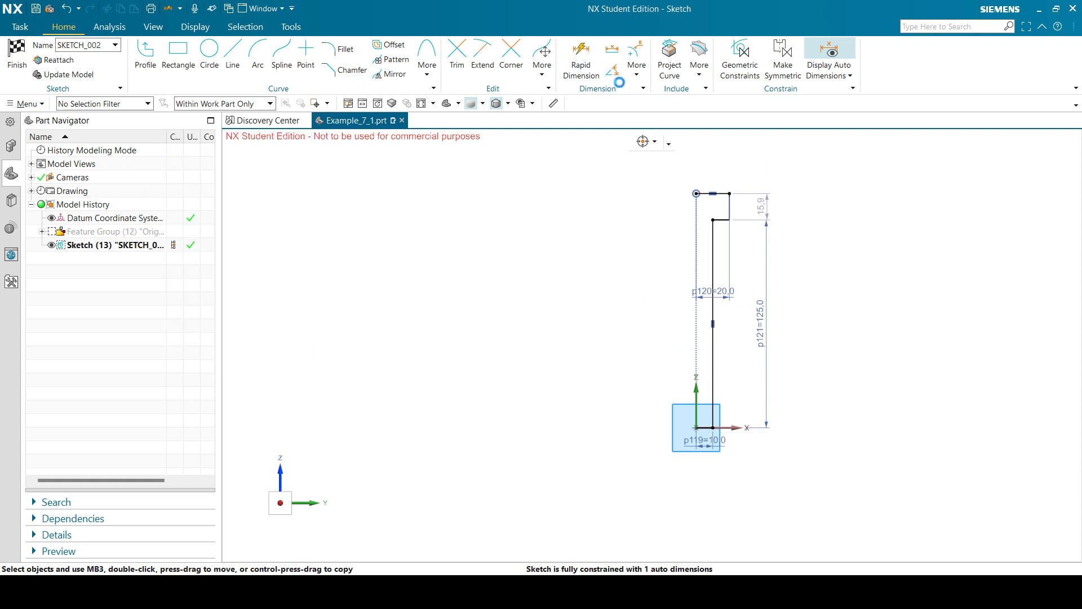
left_click(730, 428)
left_click(730, 194)
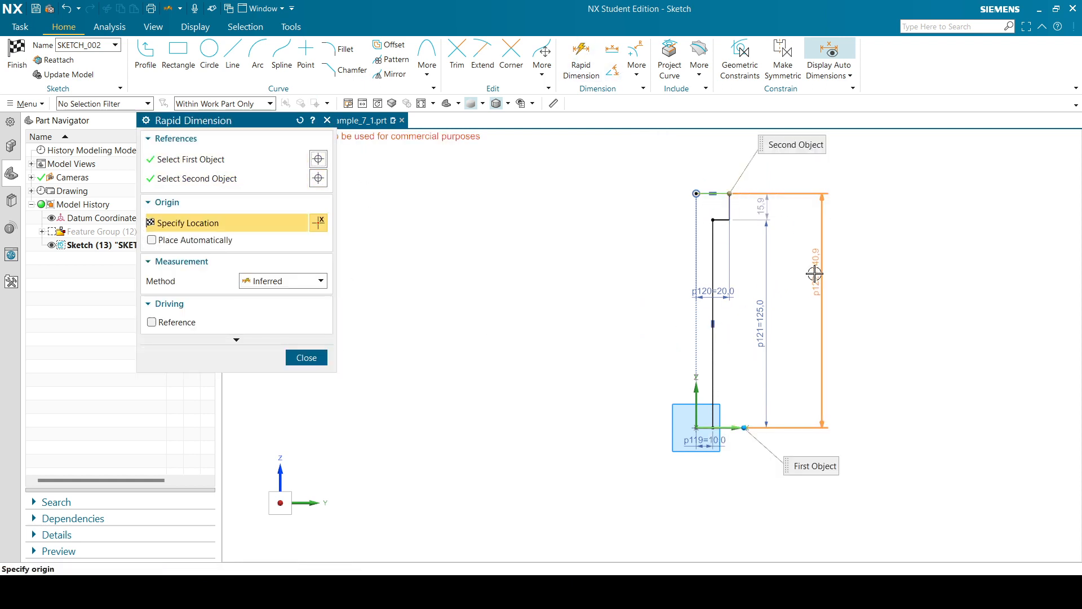
left_click(807, 273)
type("300/2")
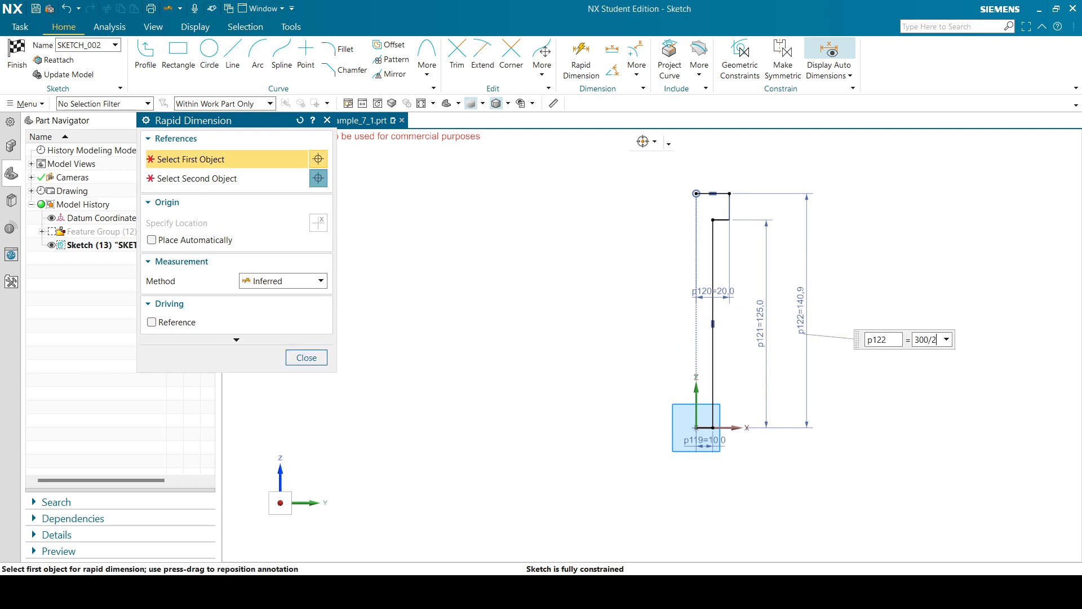
key("Return")
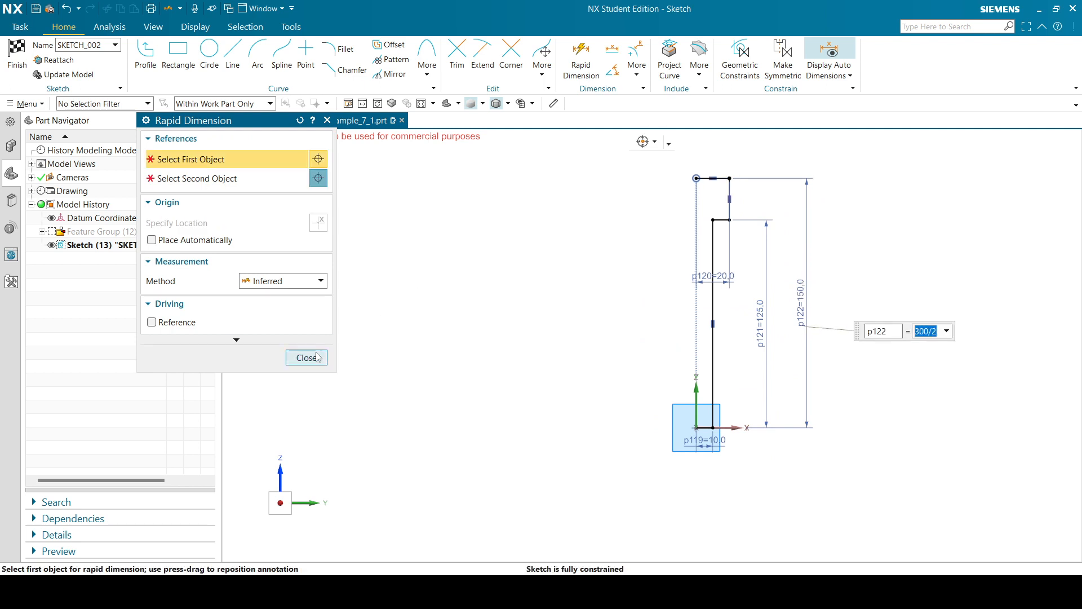
left_click(306, 357)
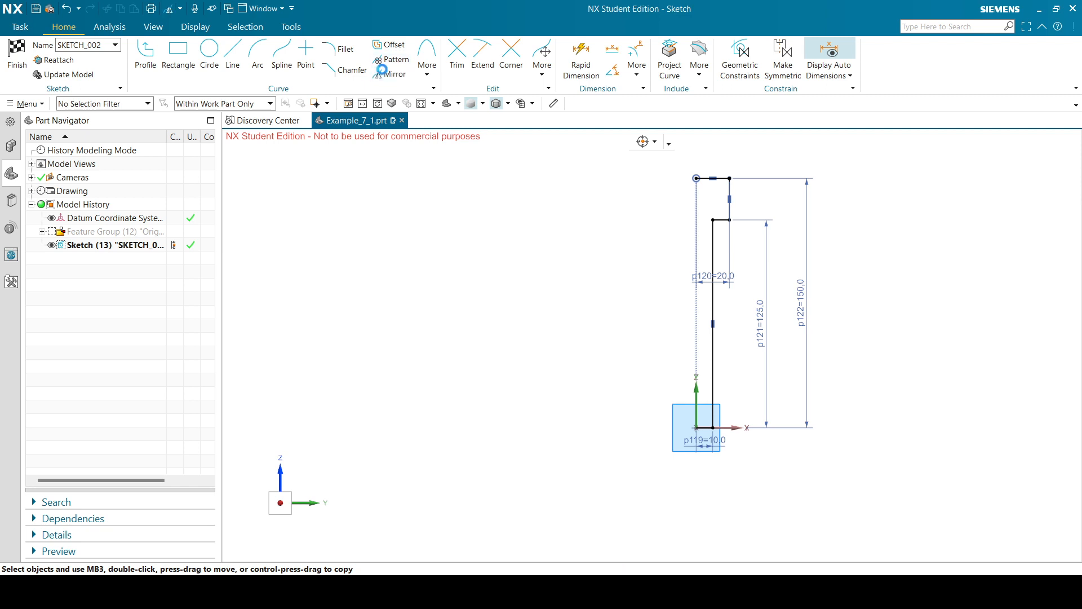
Mirror the connected half-profile curves about the sketch's vertical axis to complete the T-shaped profile
left_click(391, 74)
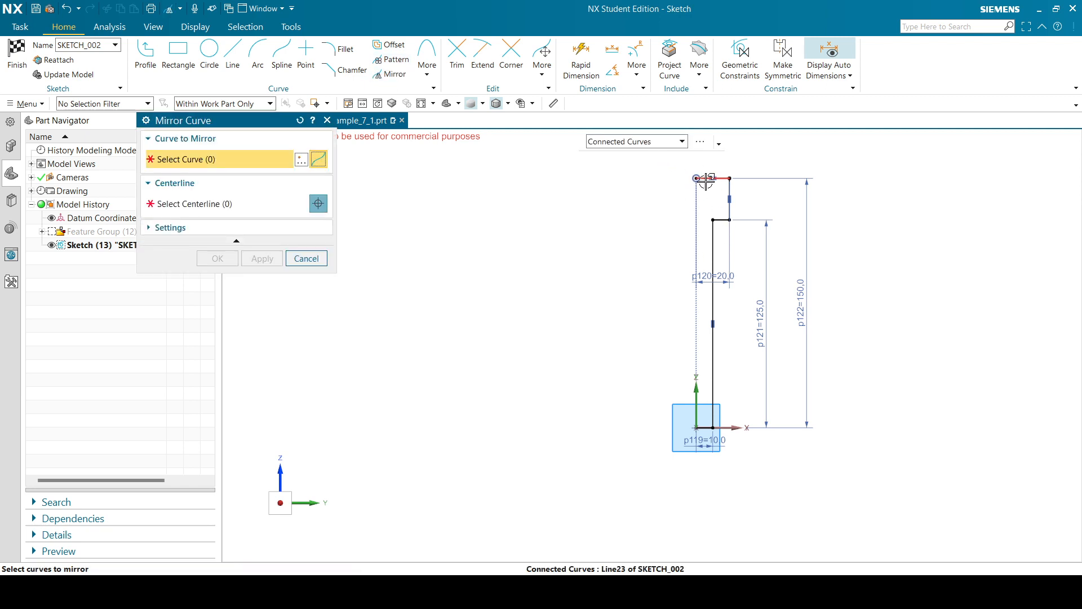
left_click(704, 178)
middle_click(391, 201)
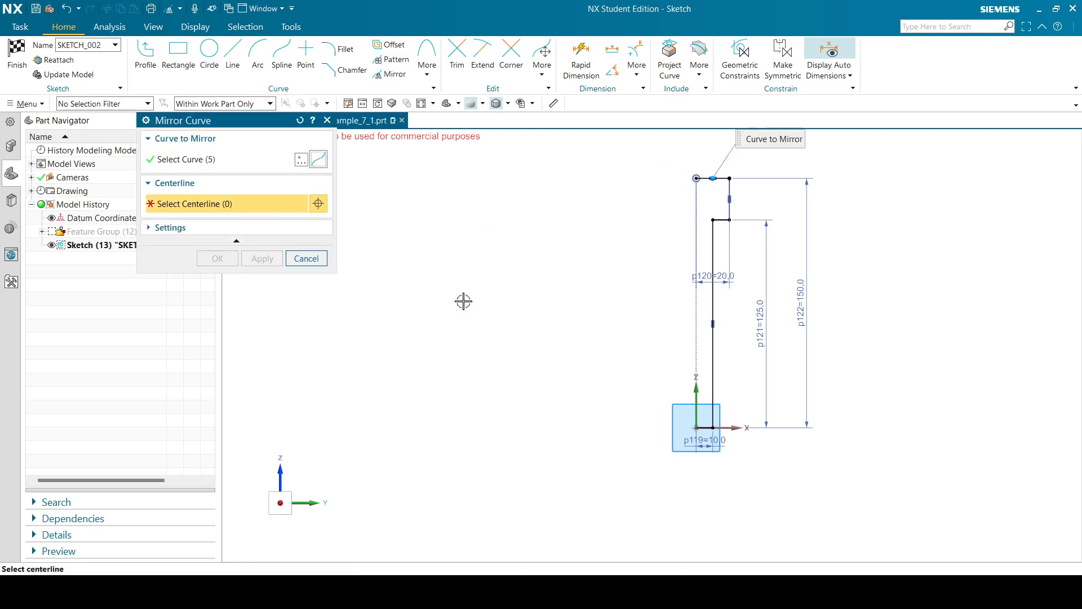
left_click(697, 392)
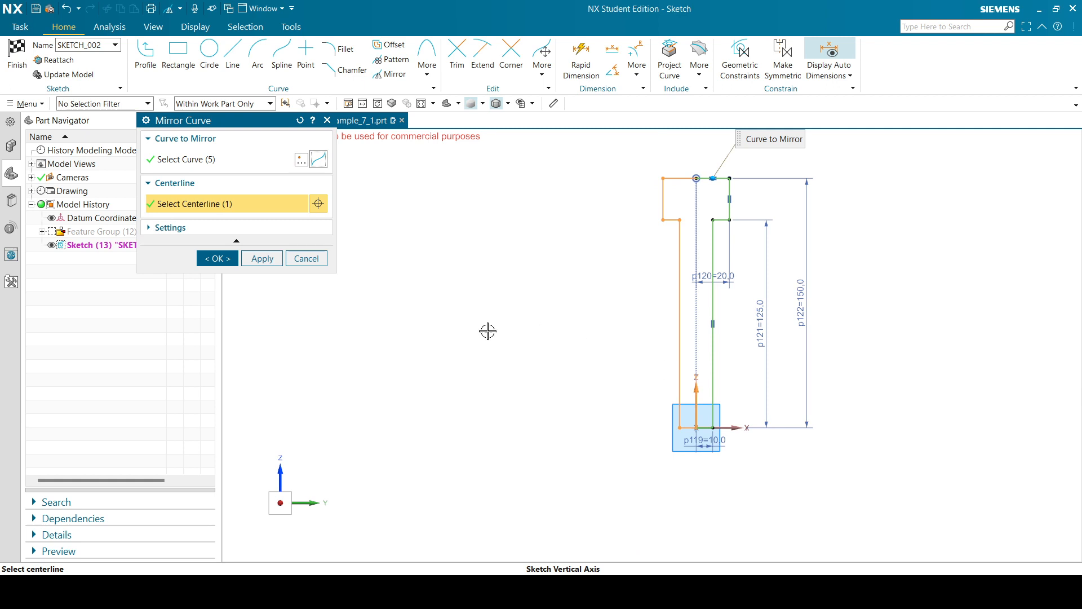
left_click(225, 259)
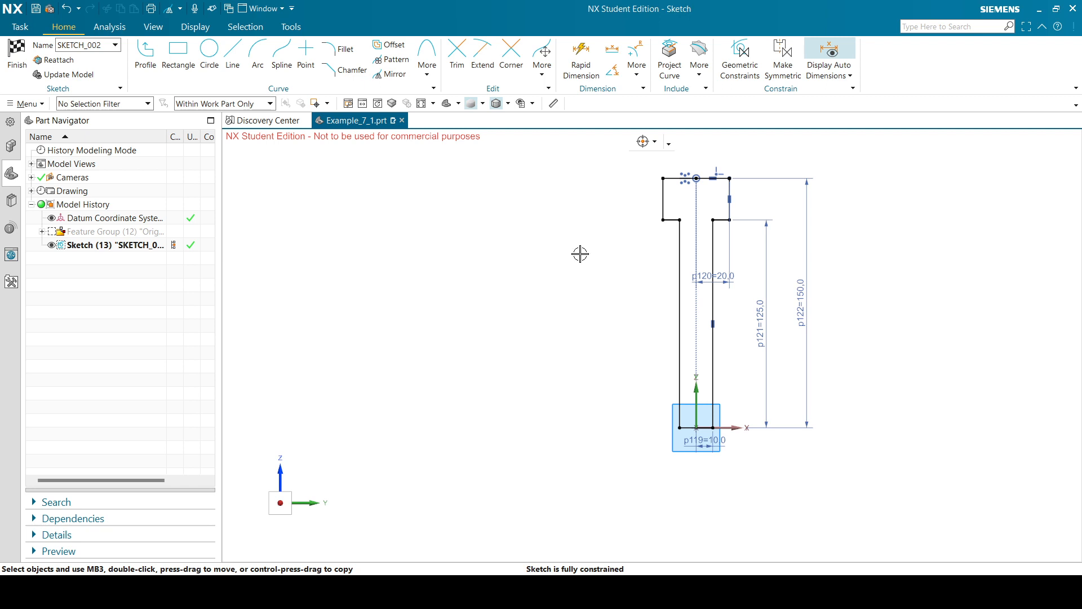
Check the lower end of the mirrored profile, finish the sketch and show it in an isometric view
scroll(695, 442, "up", 6)
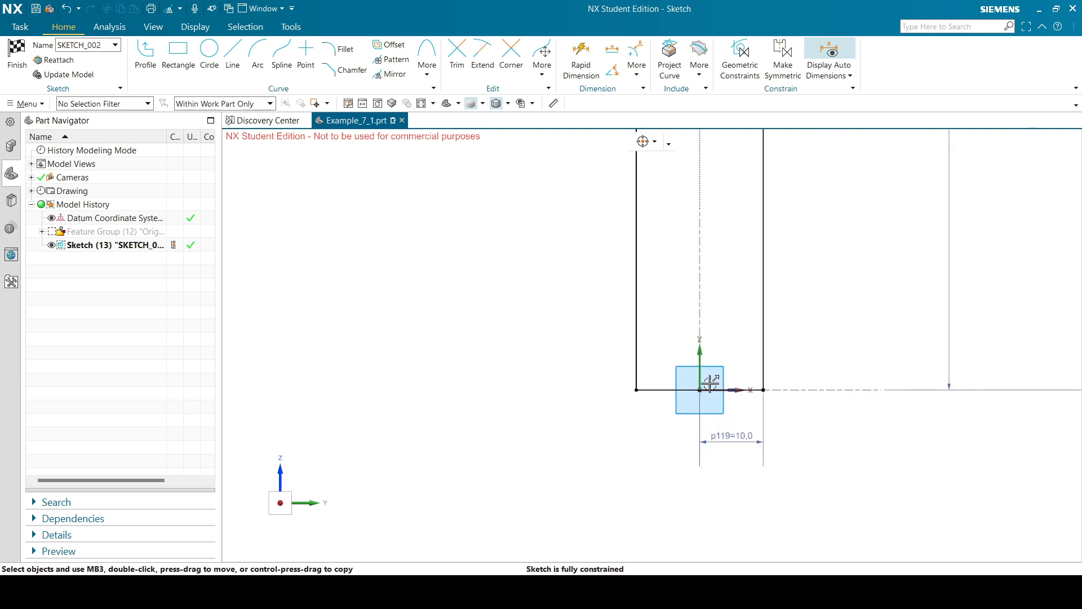
scroll(711, 382, "up", 5)
scroll(704, 437, "down", 6)
scroll(683, 444, "down", 3)
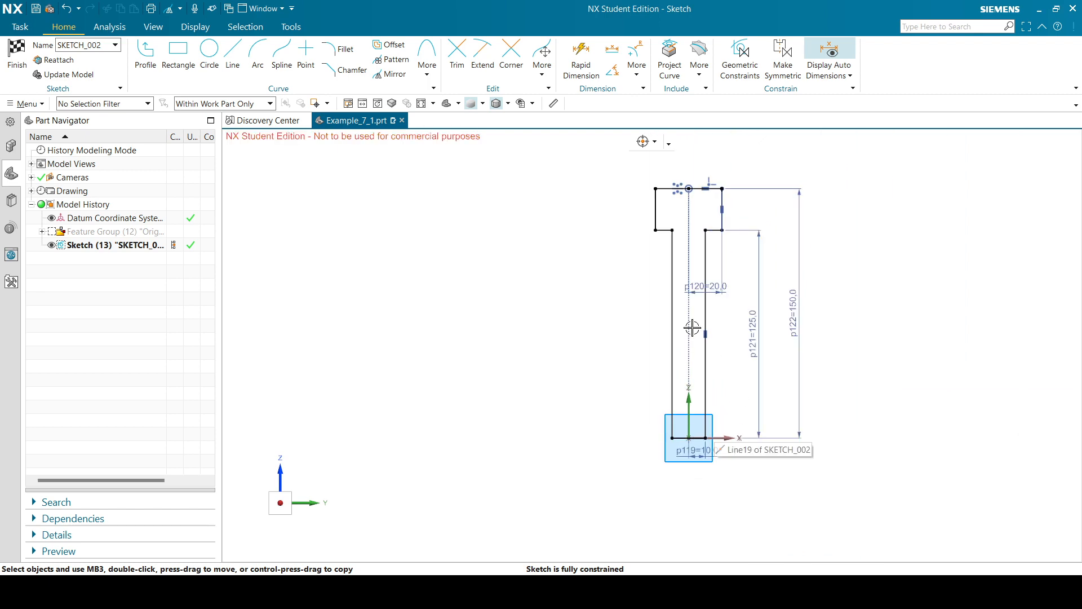
left_click(17, 56)
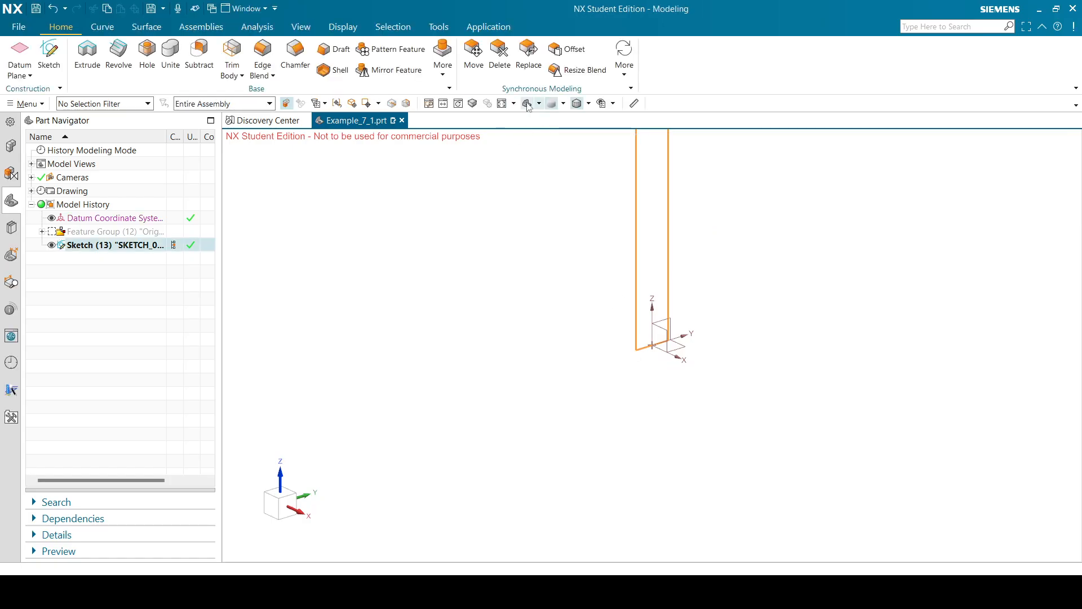
left_click(527, 103)
scroll(591, 328, "down", 2)
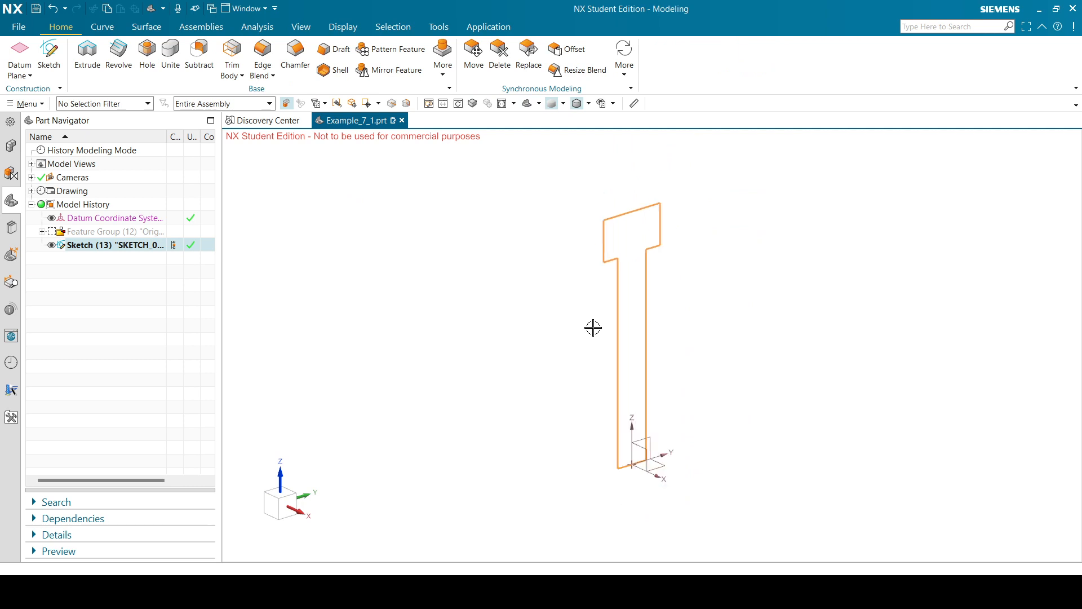
Set up a Revolve of the T-shaped profile region about the Y-direction vector through the datum coordinate system's origin
left_click(118, 51)
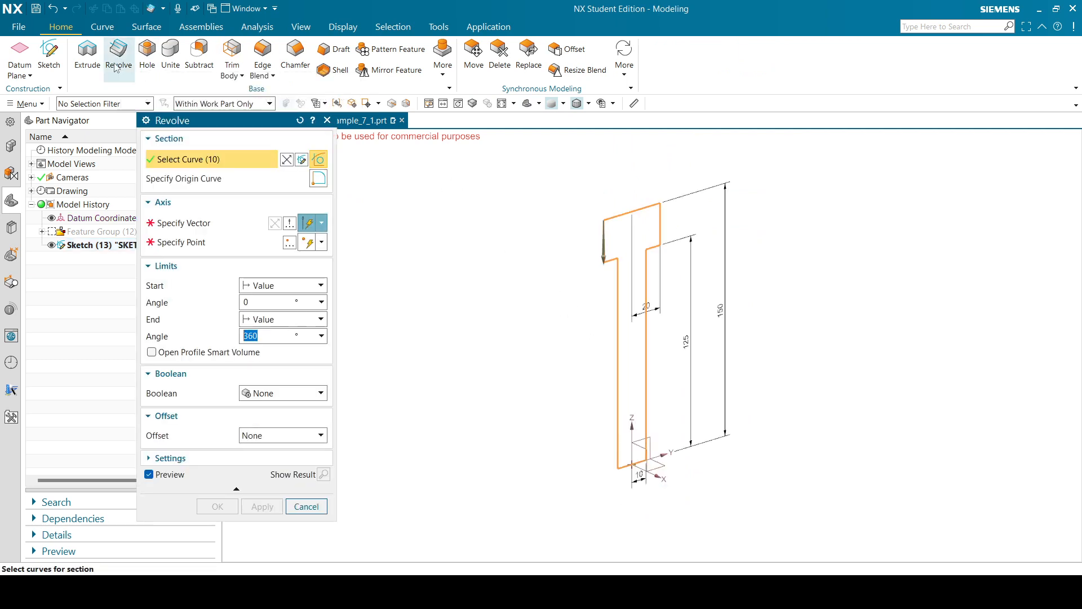
left_click(538, 199)
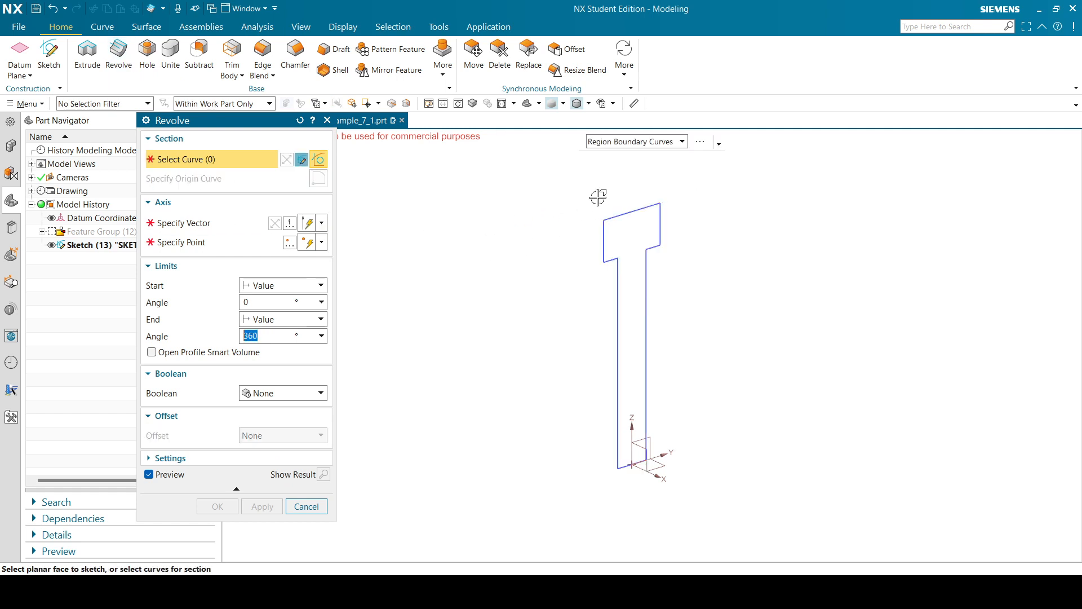
left_click(630, 221)
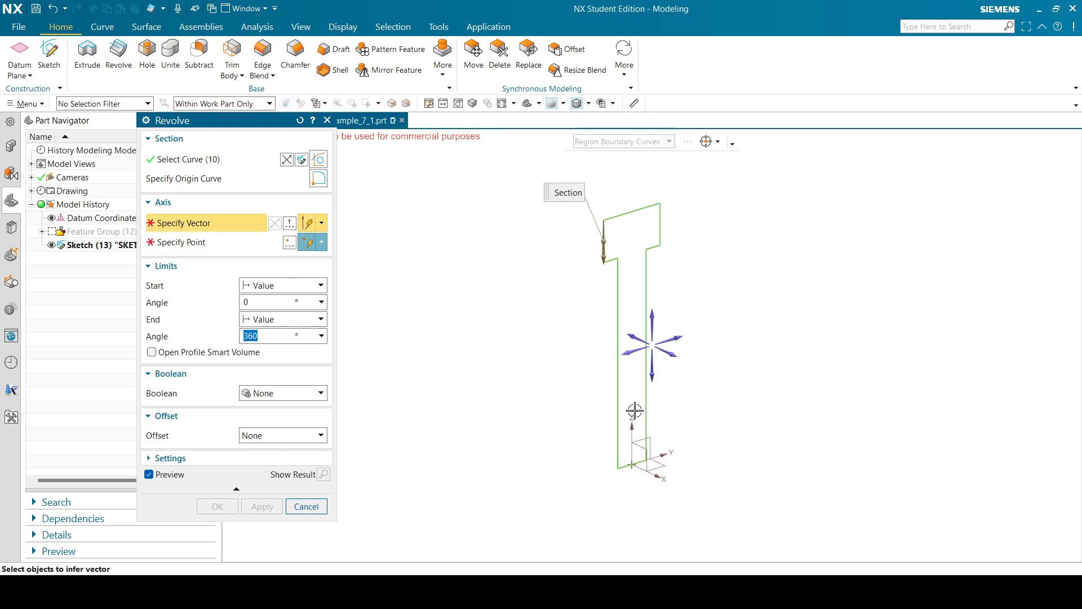
left_click(678, 337)
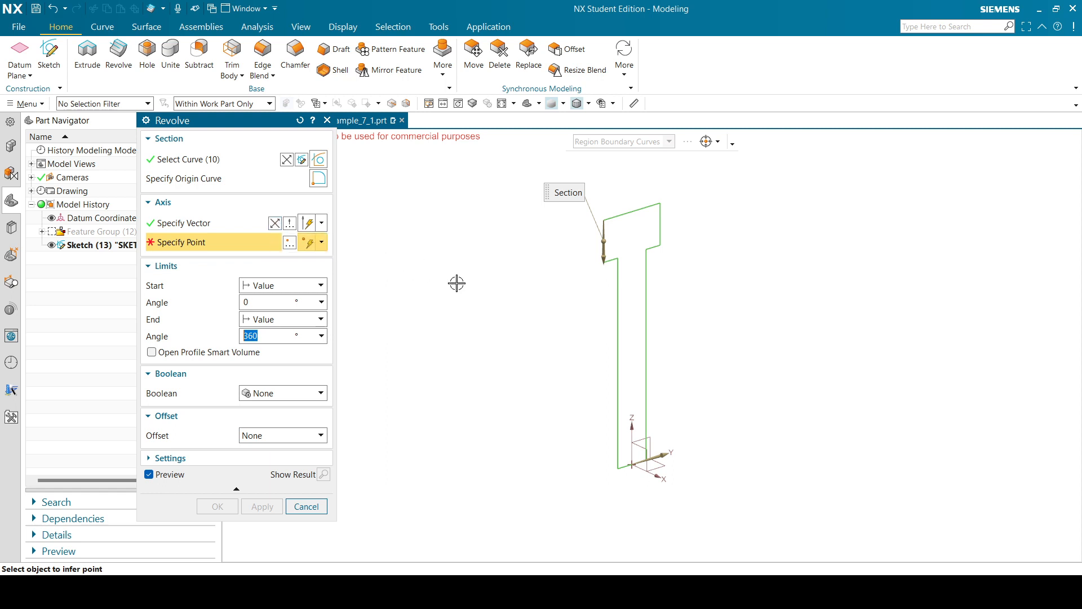
left_click(204, 223)
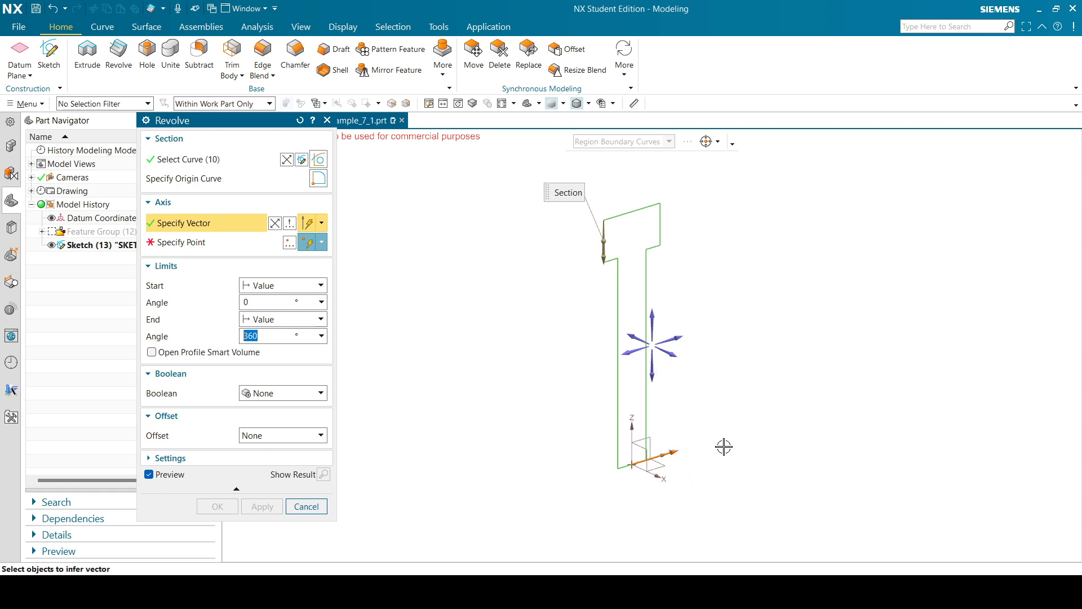
left_click(678, 340)
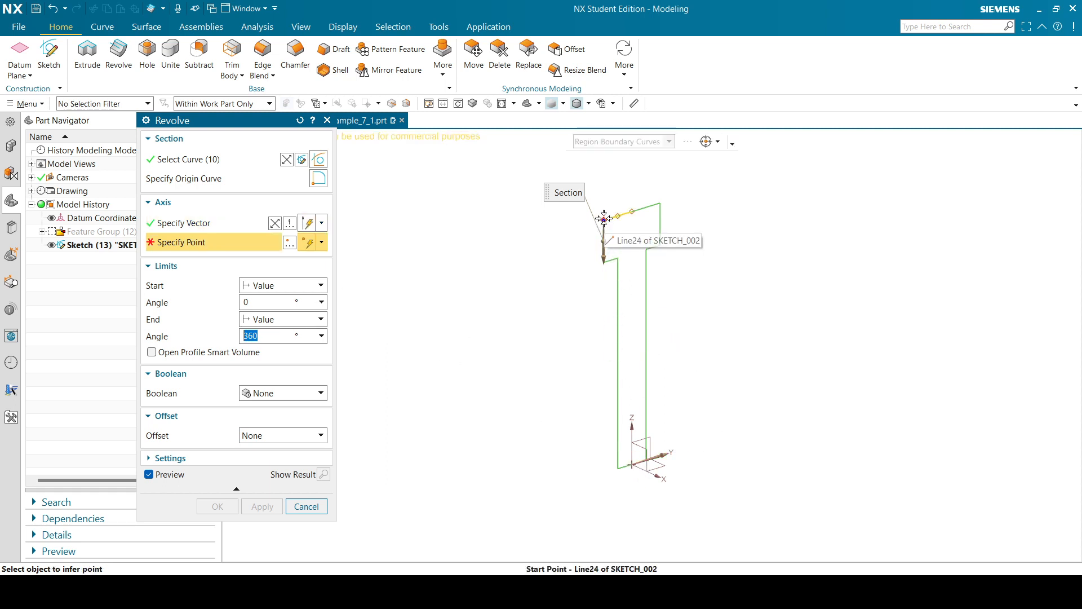
right_click(633, 468)
left_click(667, 193)
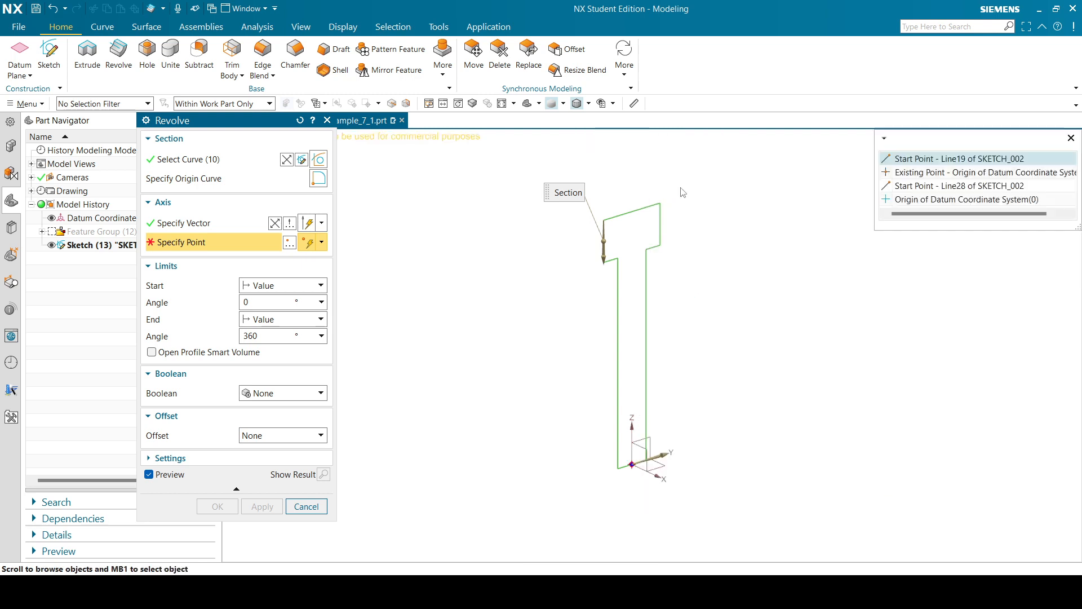
left_click(948, 201)
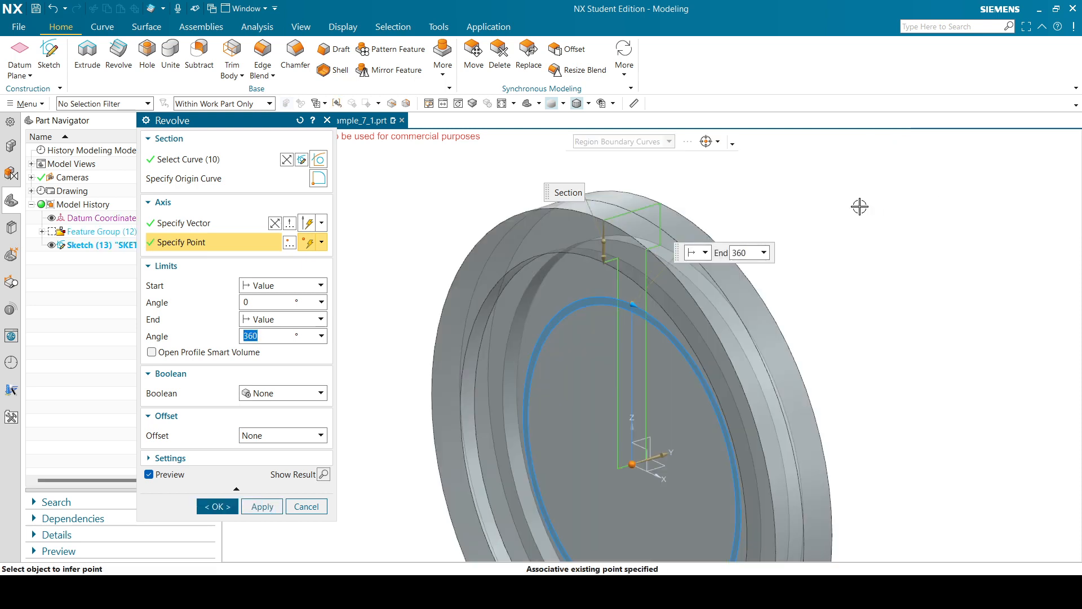
Create the revolved wheel body with a start angle of 0° and an end angle of 360°
scroll(715, 169, "down", 2)
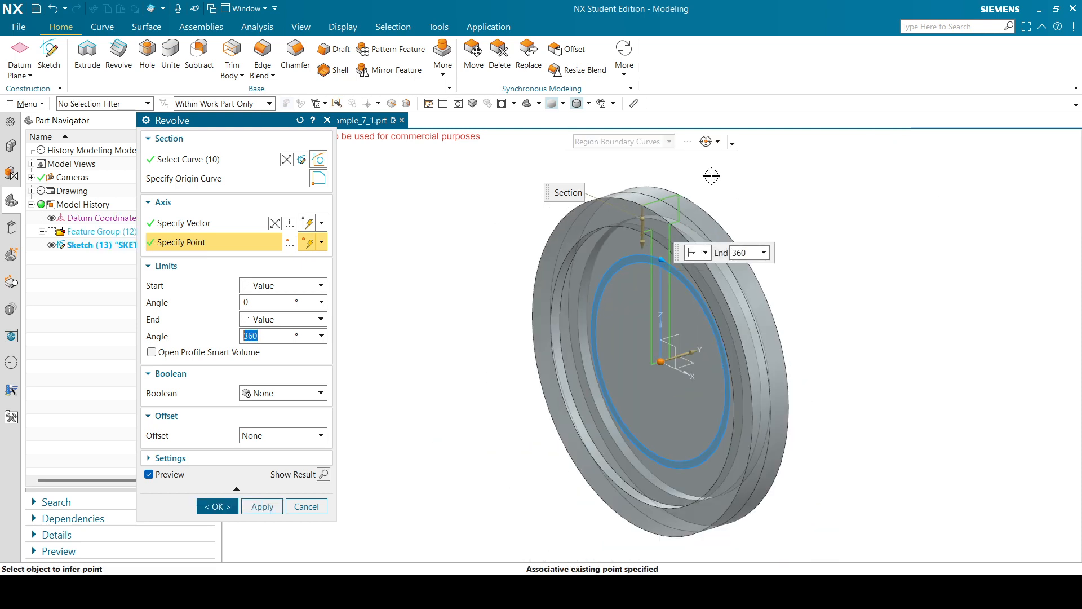
left_click(256, 305)
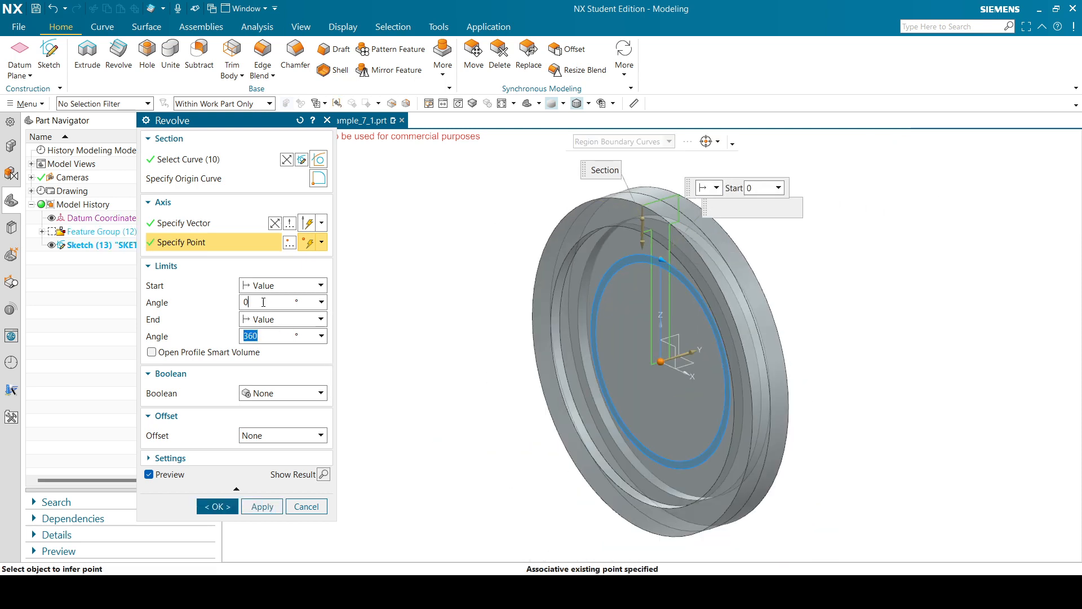
left_click(265, 333)
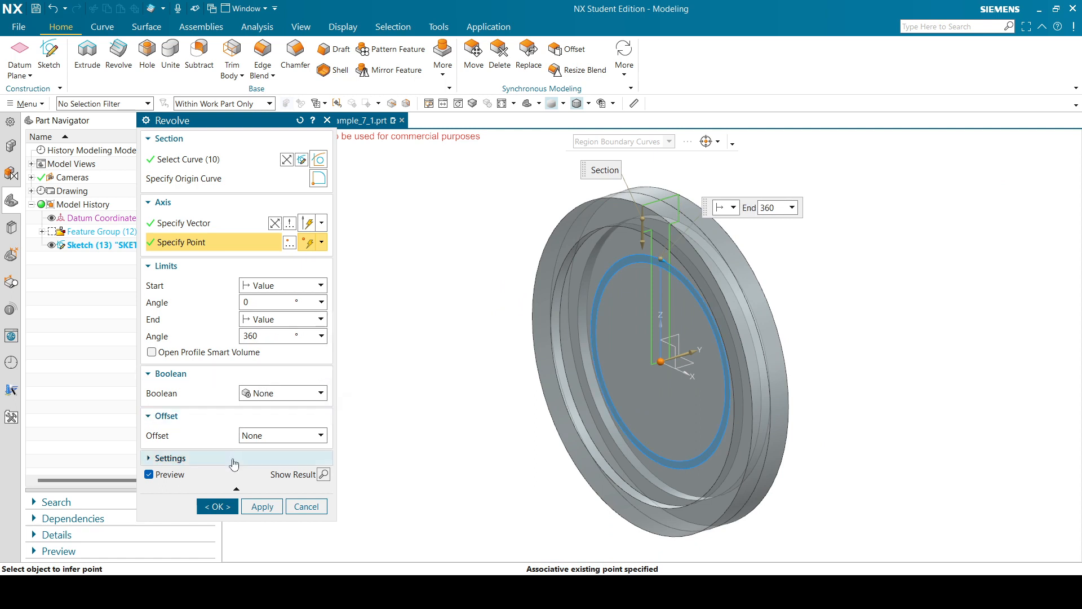
left_click(218, 506)
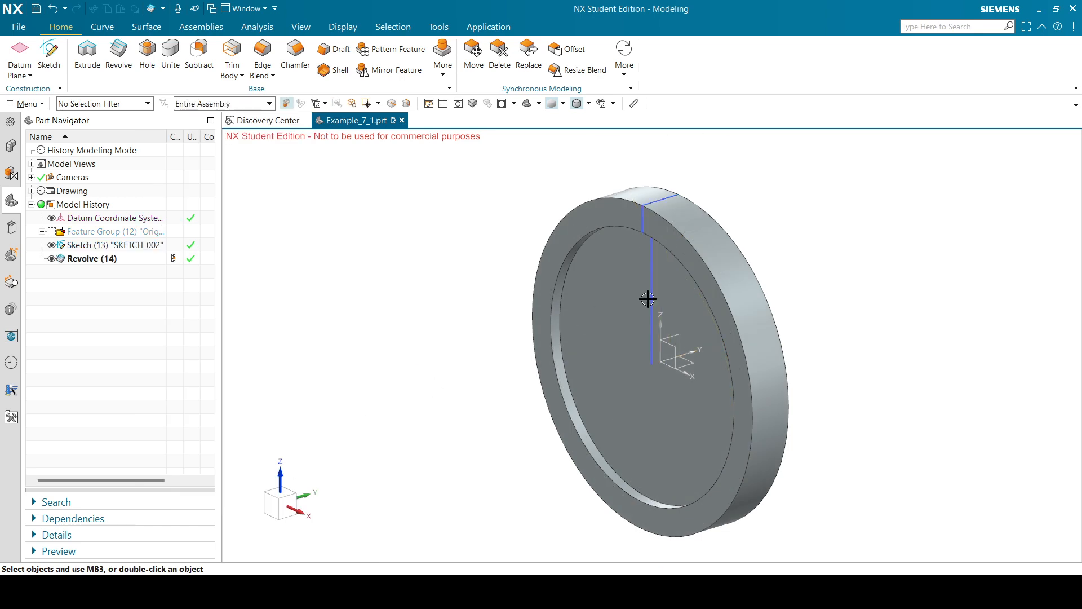
Inspect the revolved wheel, return it to the isometric view and save the part, accepting the CGM prompt
middle_click_drag(745, 303, 626, 186)
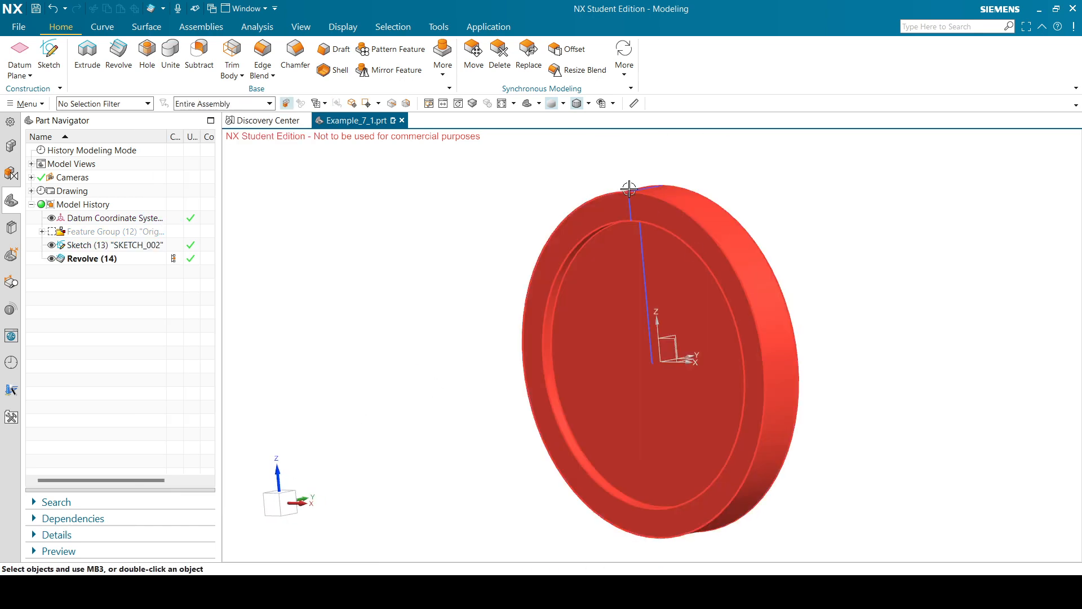
key("ctrl+s")
left_click(347, 341)
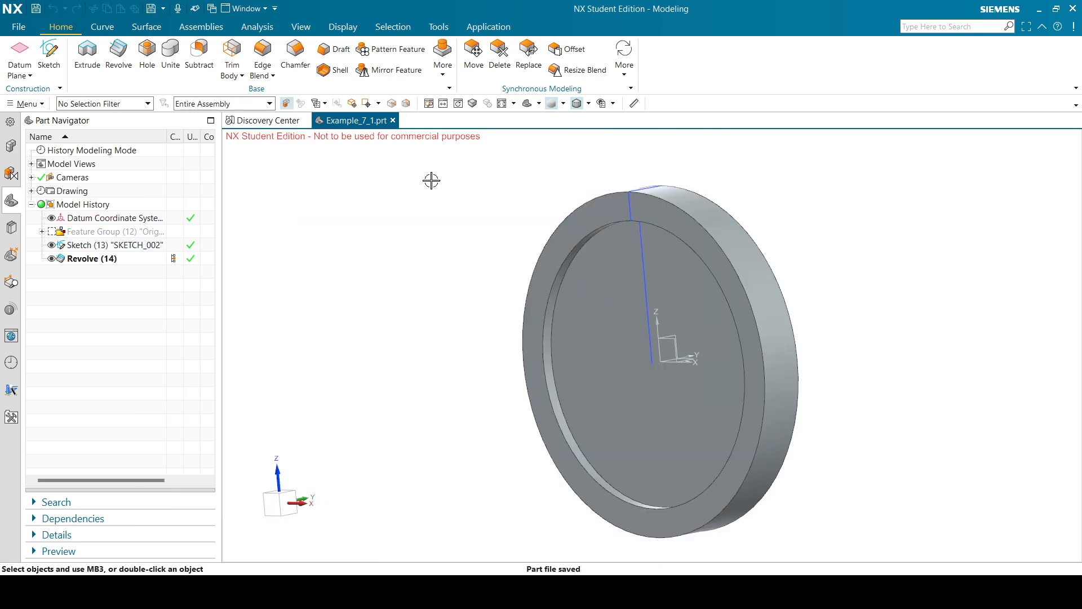
left_click(528, 103)
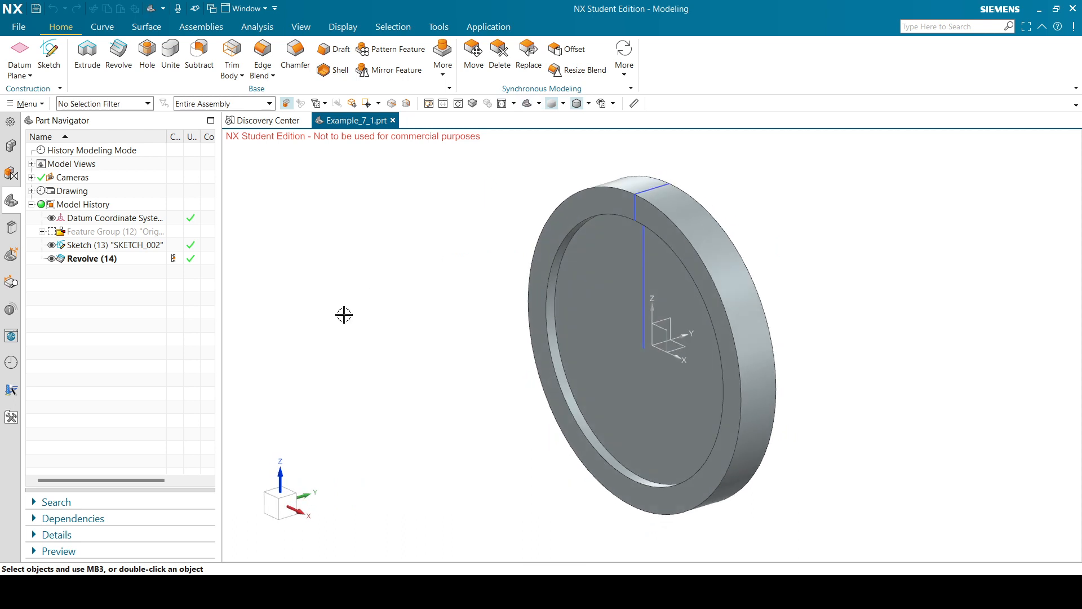
key("ctrl+s")
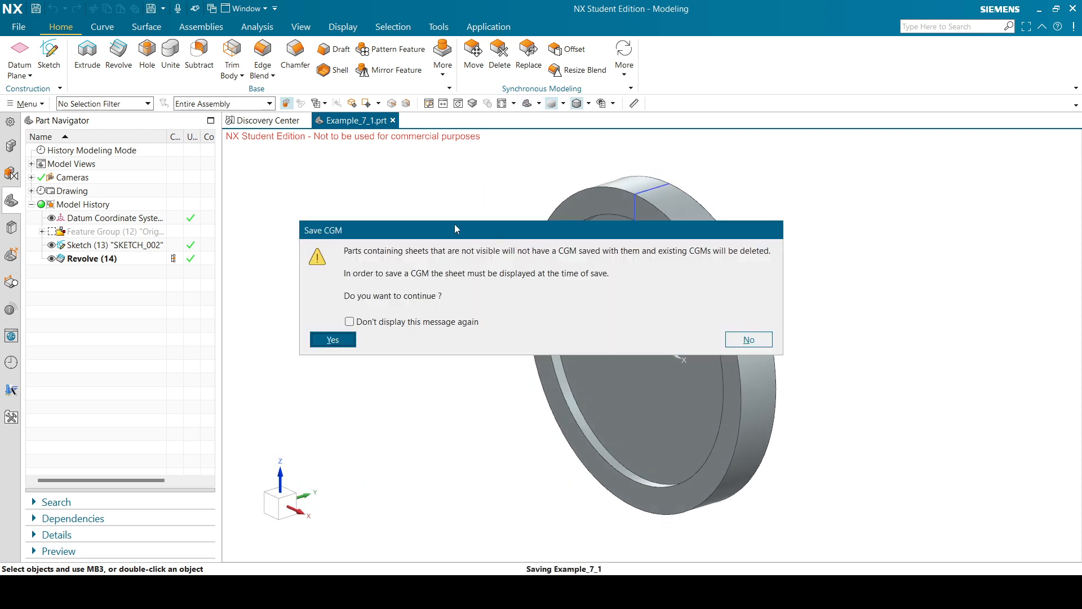
left_click(333, 340)
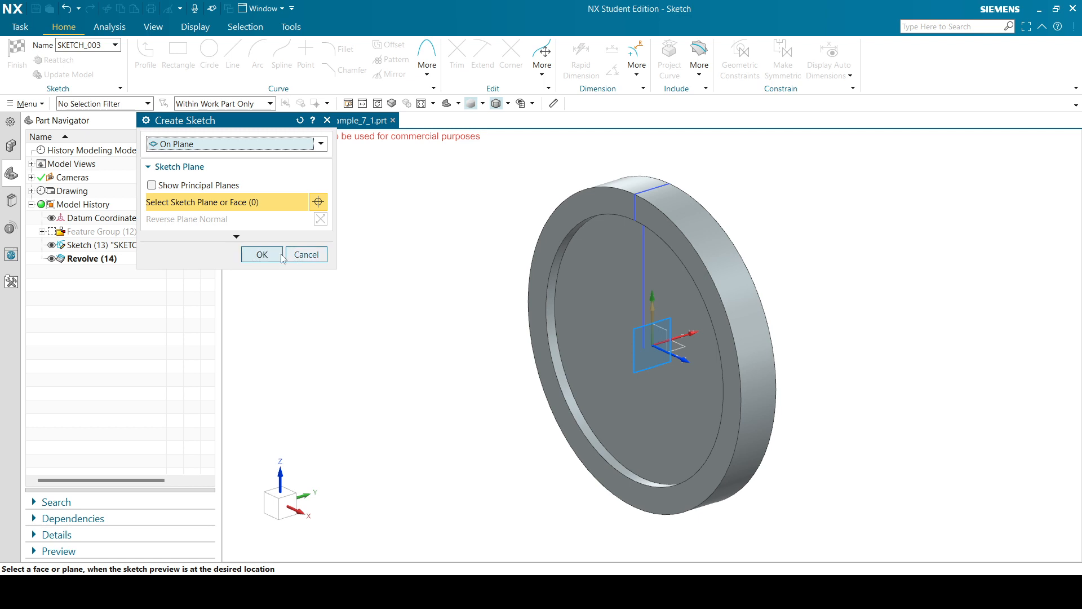
Create a sketch on the wheel's recessed flat face containing a single point at the origin, and finish it
left_click(604, 290)
left_click(274, 258)
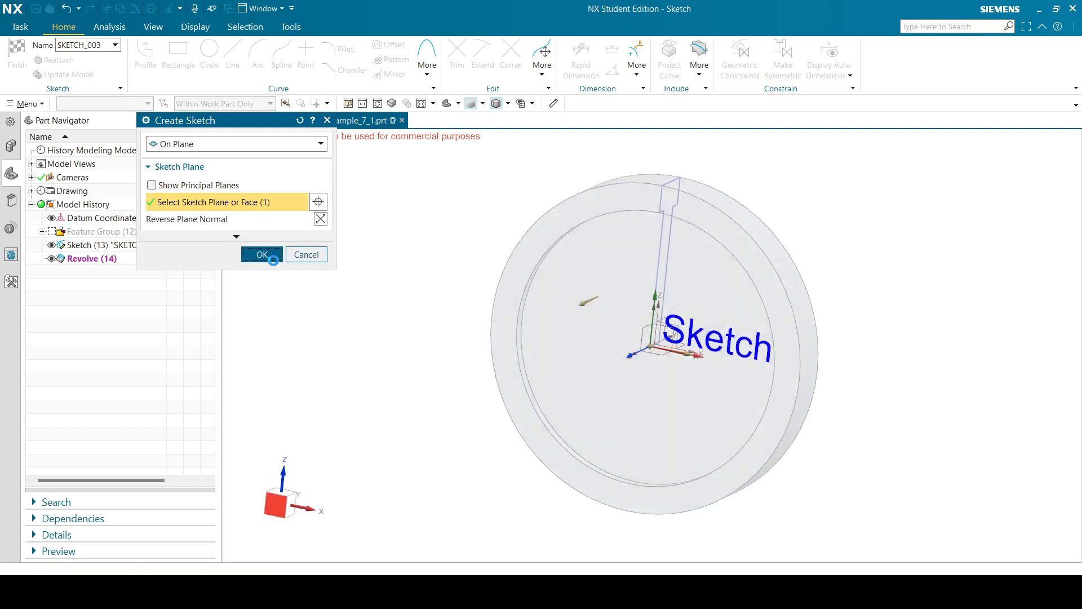
left_click(306, 54)
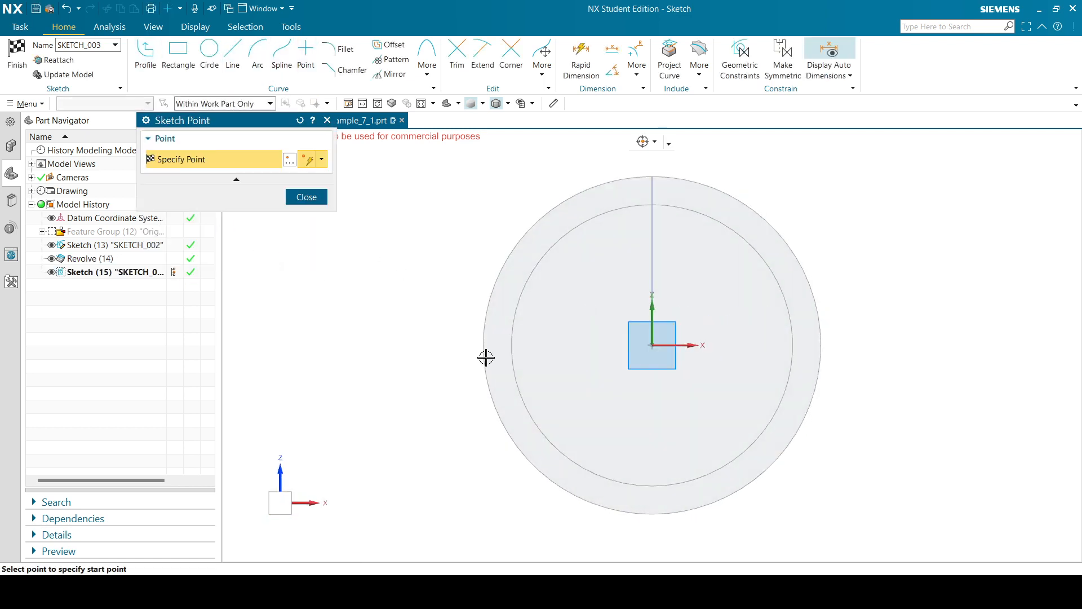
left_click(652, 345)
left_click(307, 196)
left_click(17, 56)
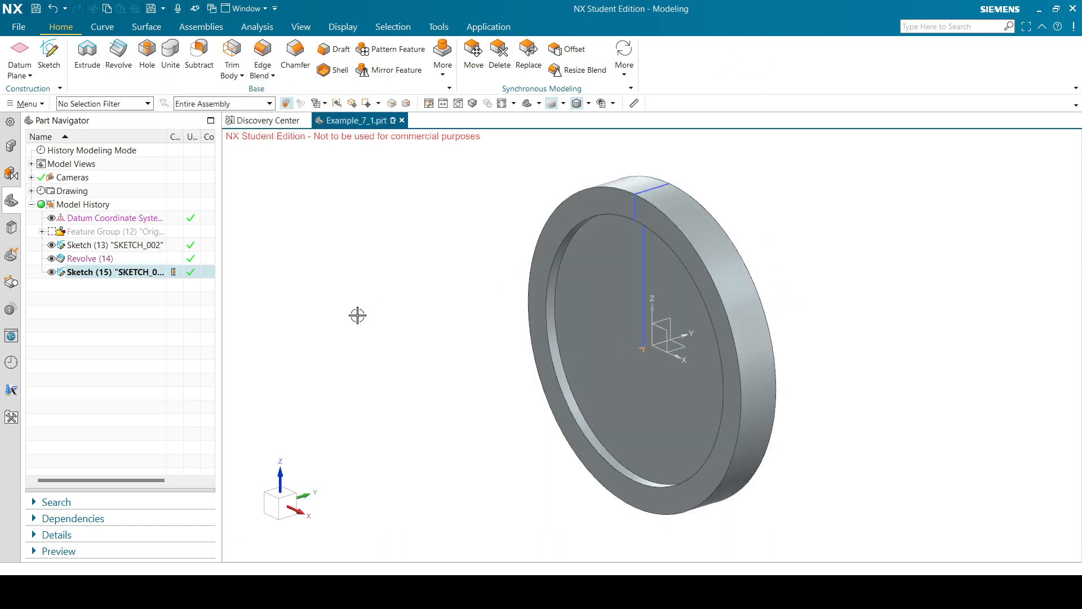
Reopen the centre-point sketch on the wheel's recessed face to review the Point command
double_click(100, 271)
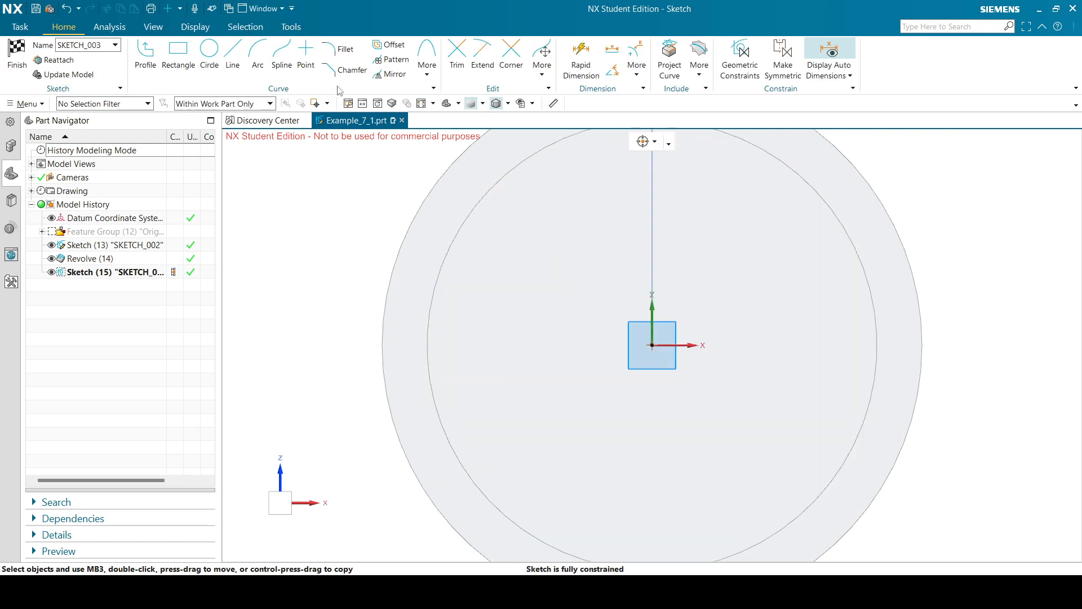
left_click(305, 52)
left_click(324, 197)
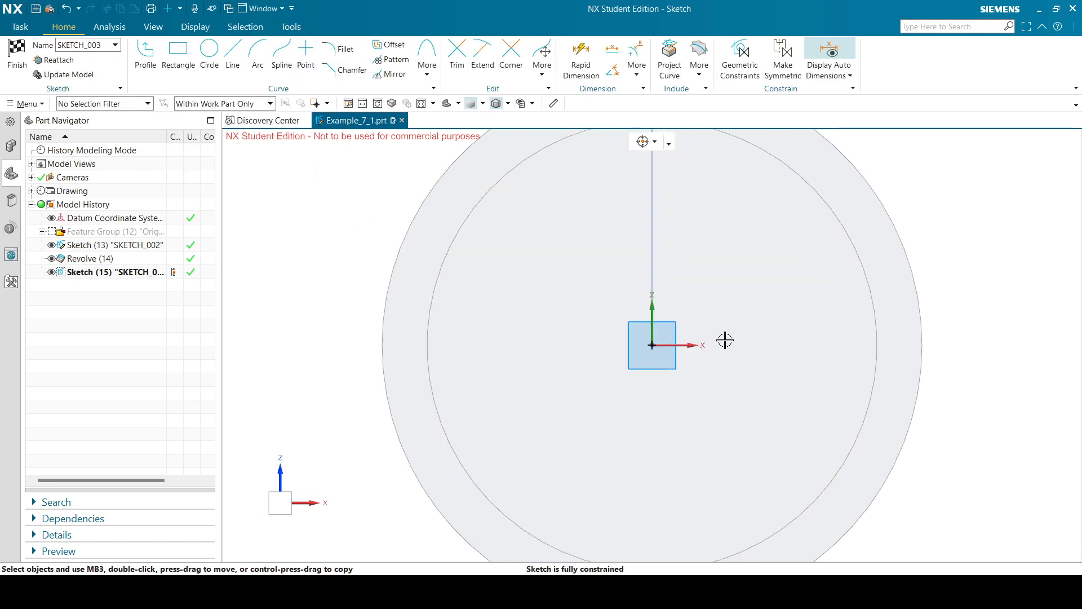
right_click(652, 345)
left_click(684, 353)
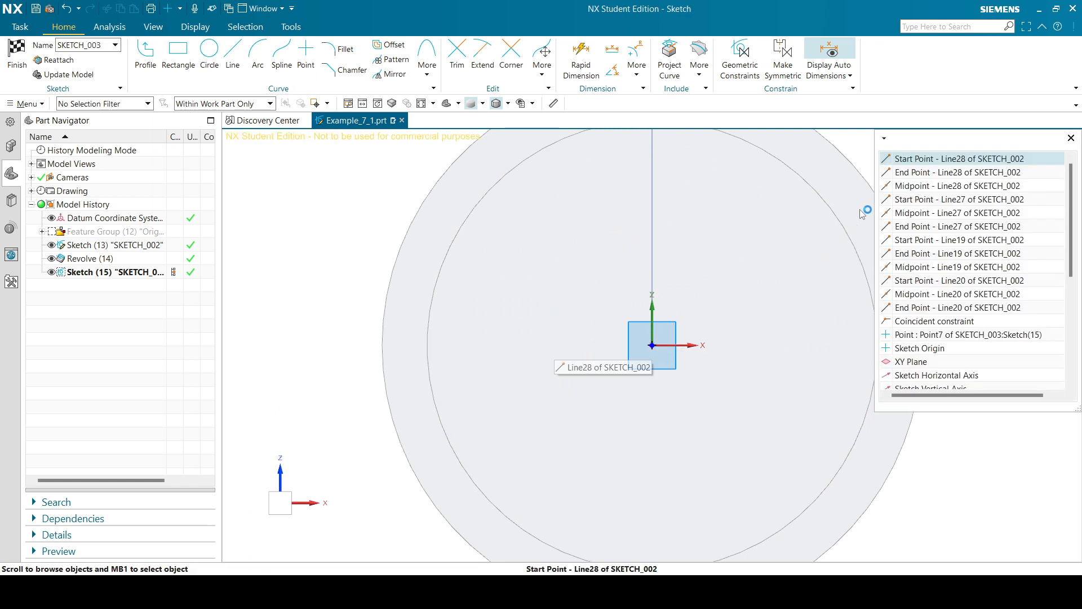
left_click(916, 348)
key("Escape")
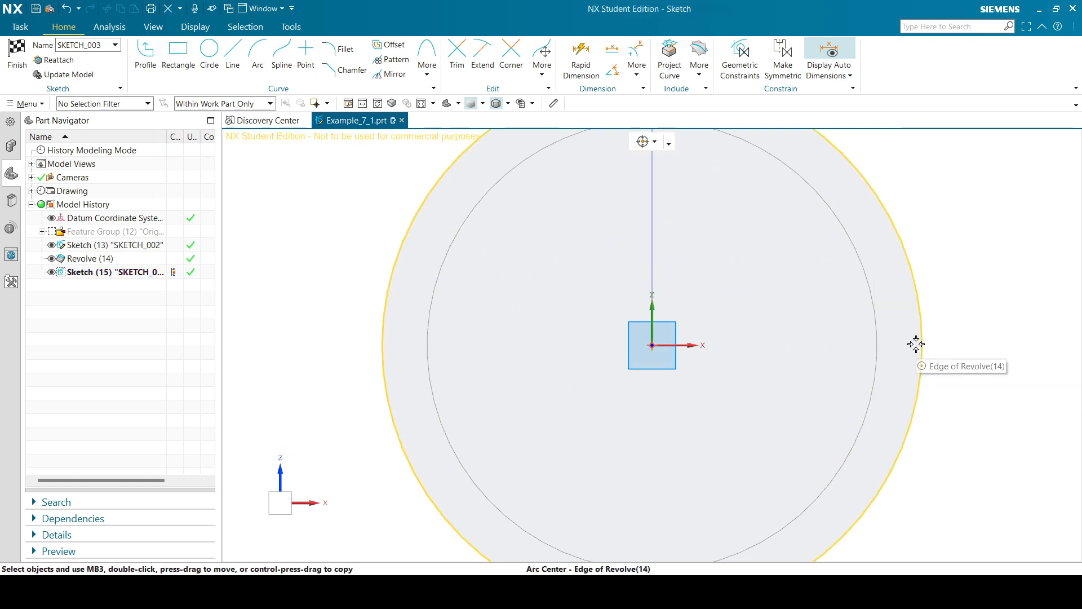
Add a second sketch point directly above the origin, about 53.7 mm away
left_click(652, 248)
left_click(307, 197)
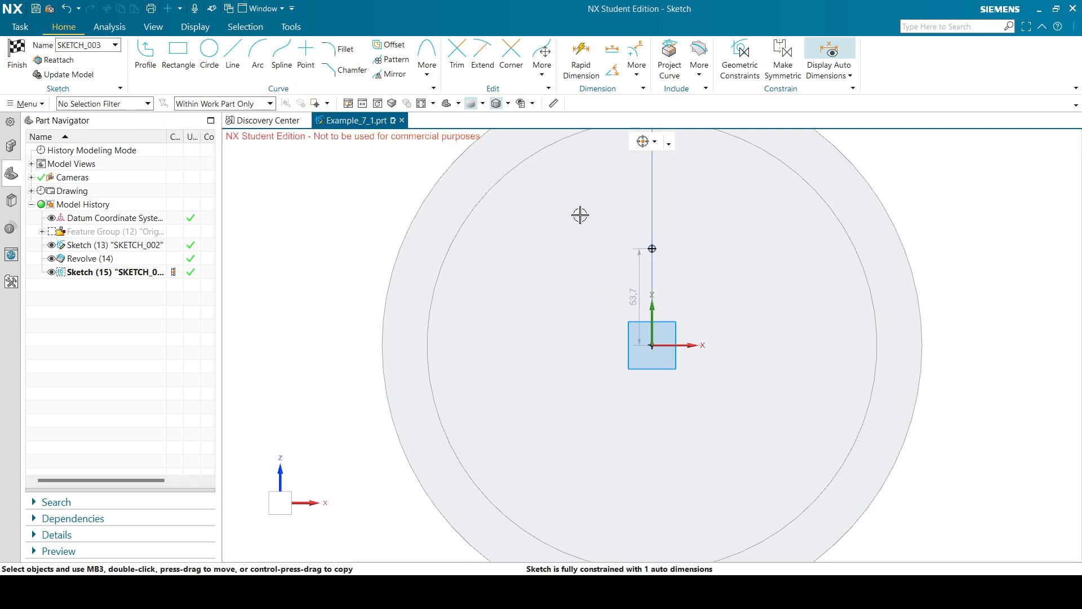
Hide SKETCH_002 and delete the Point on Curve constraint that ties the upper point to its line
left_click(652, 247)
left_click(920, 161)
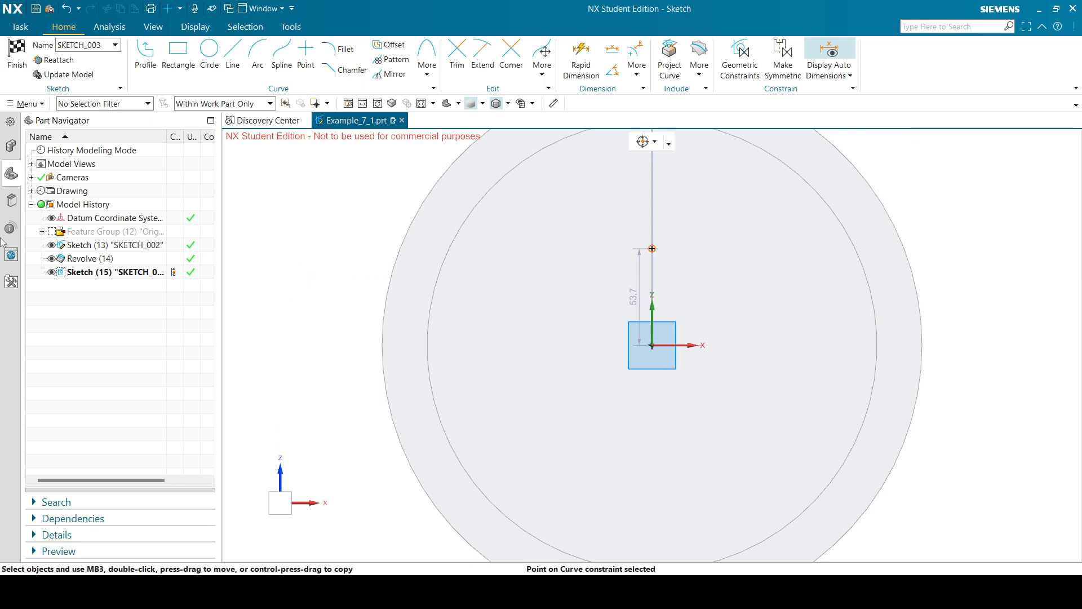
left_click(52, 244)
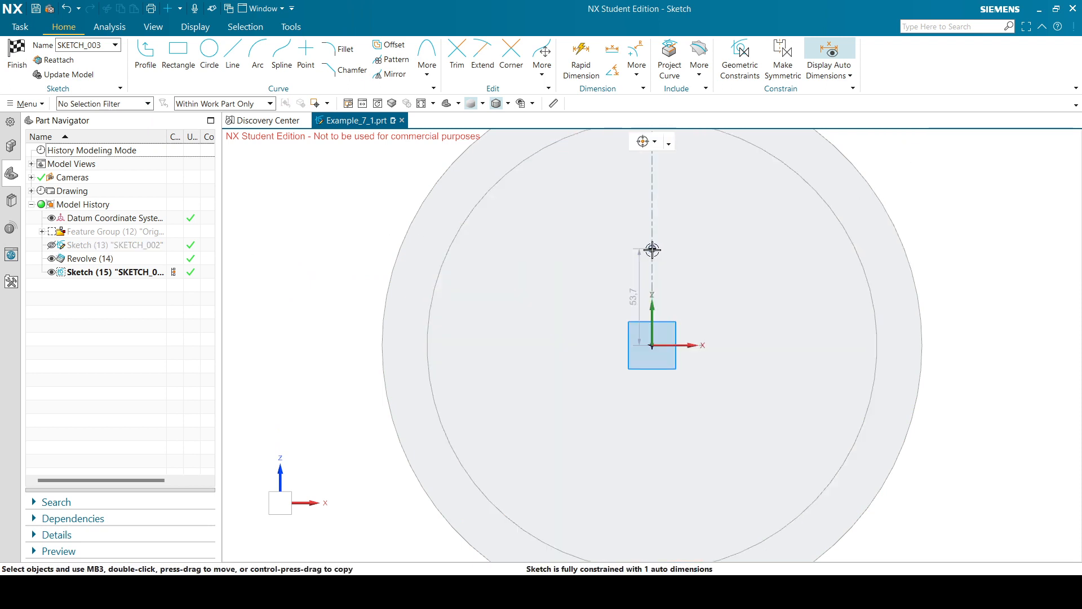
left_click(652, 249)
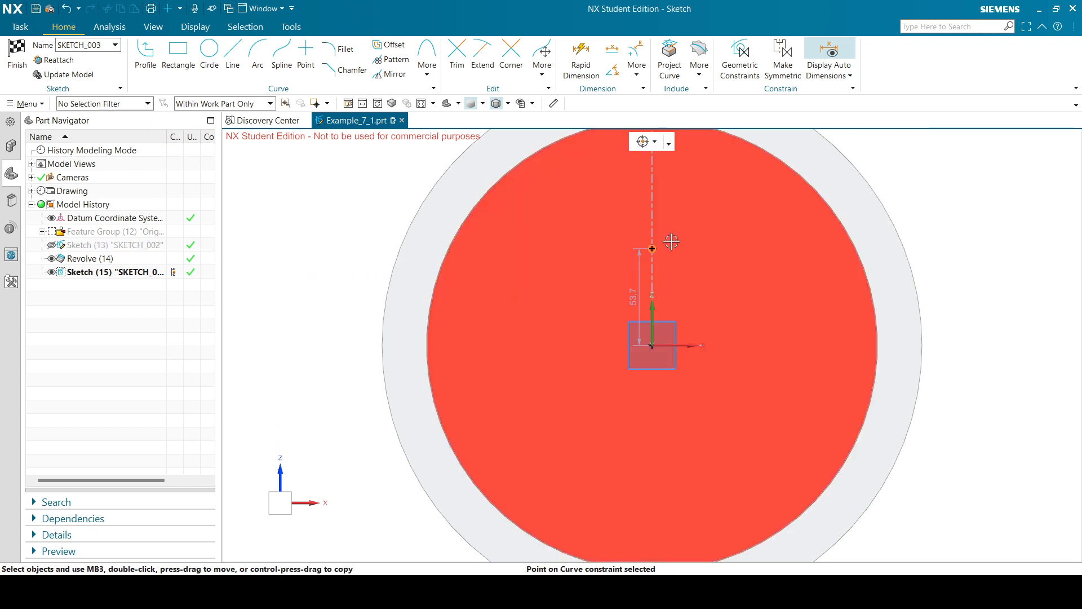
key("Delete")
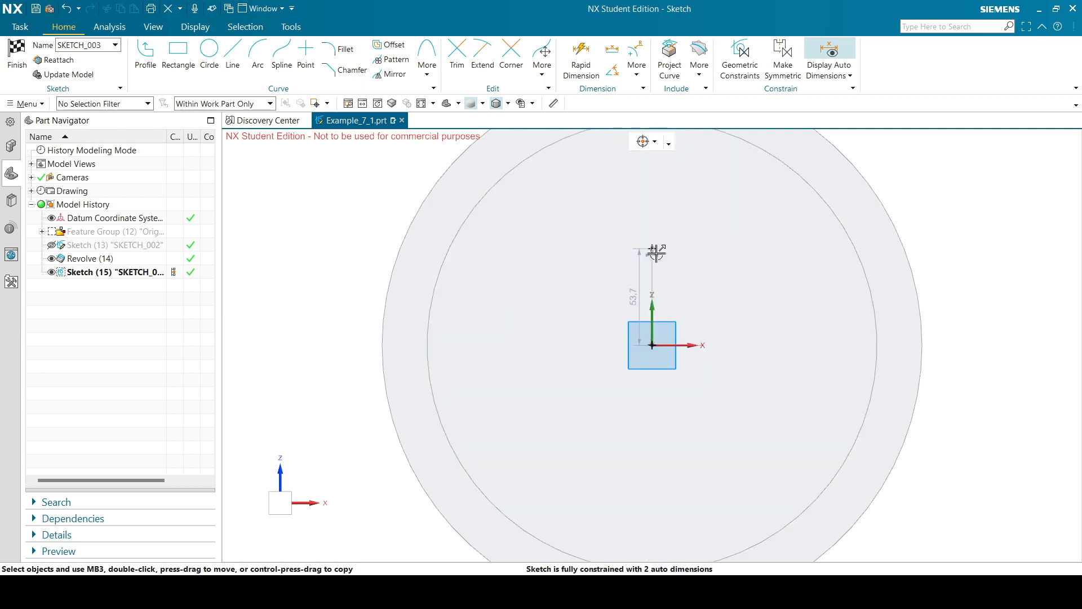
Constrain the upper point to the sketch's vertical axis
left_click(652, 248)
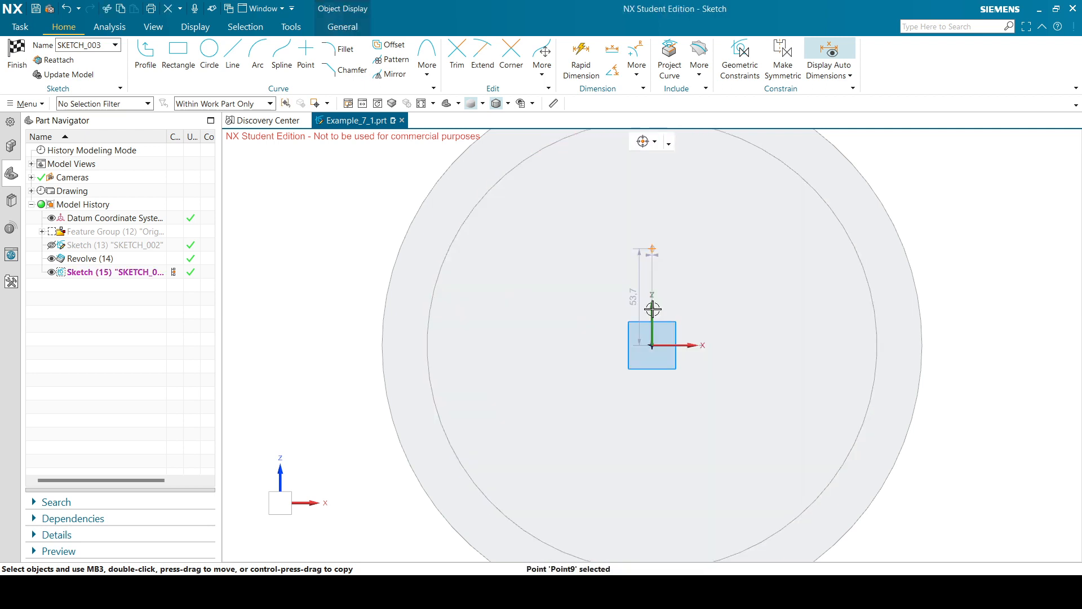
left_click(654, 305)
left_click(711, 290)
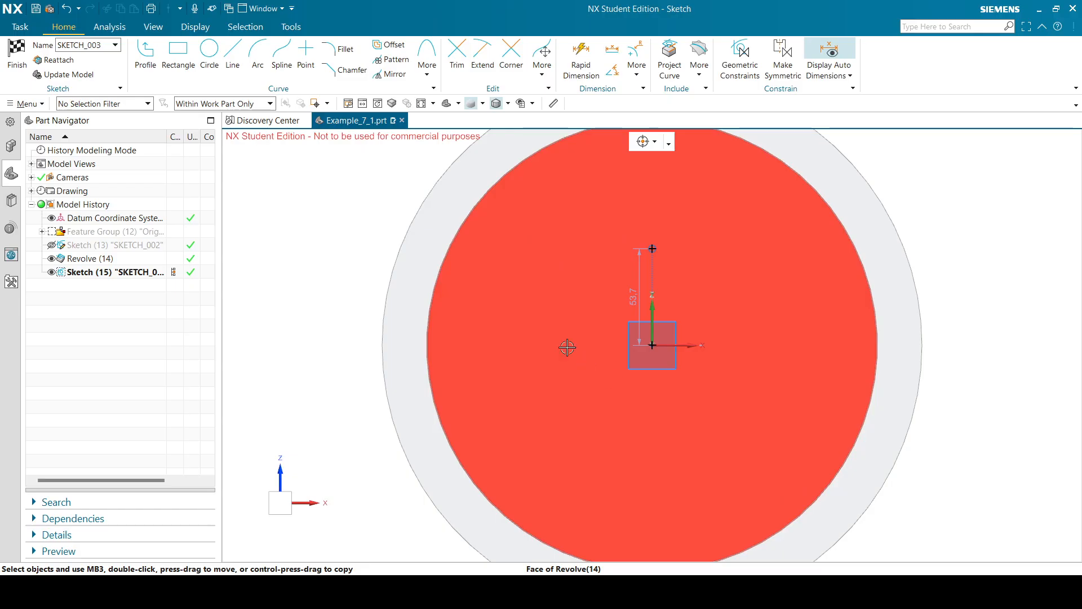
Set the upper point's vertical distance from the origin to 50 mm, placing the dimension outside the wheel, and finish the sketch
left_click_drag(641, 300, 981, 304)
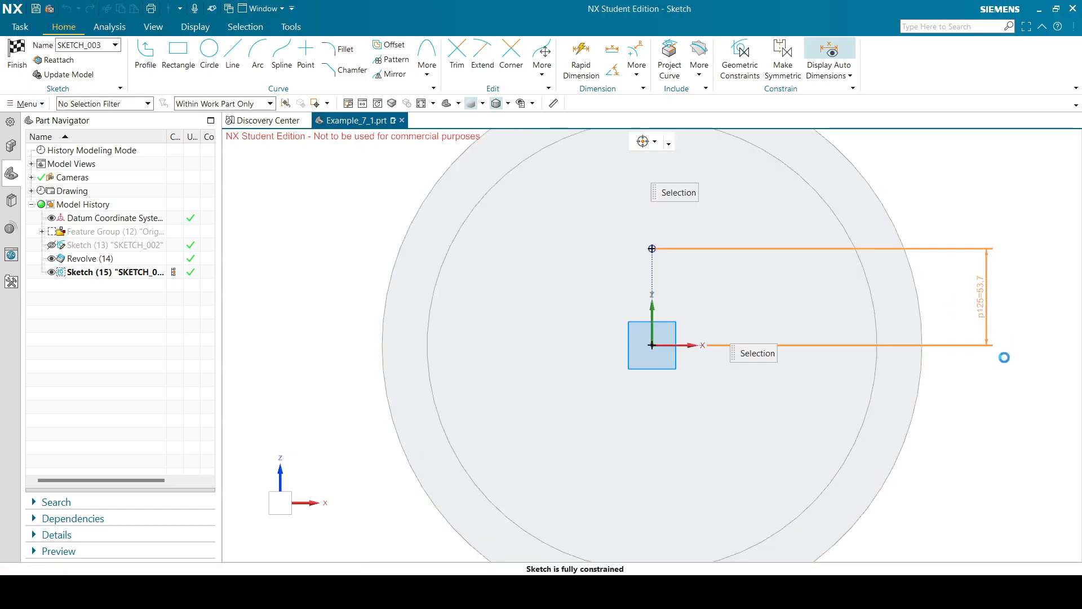
type("50")
key("Return")
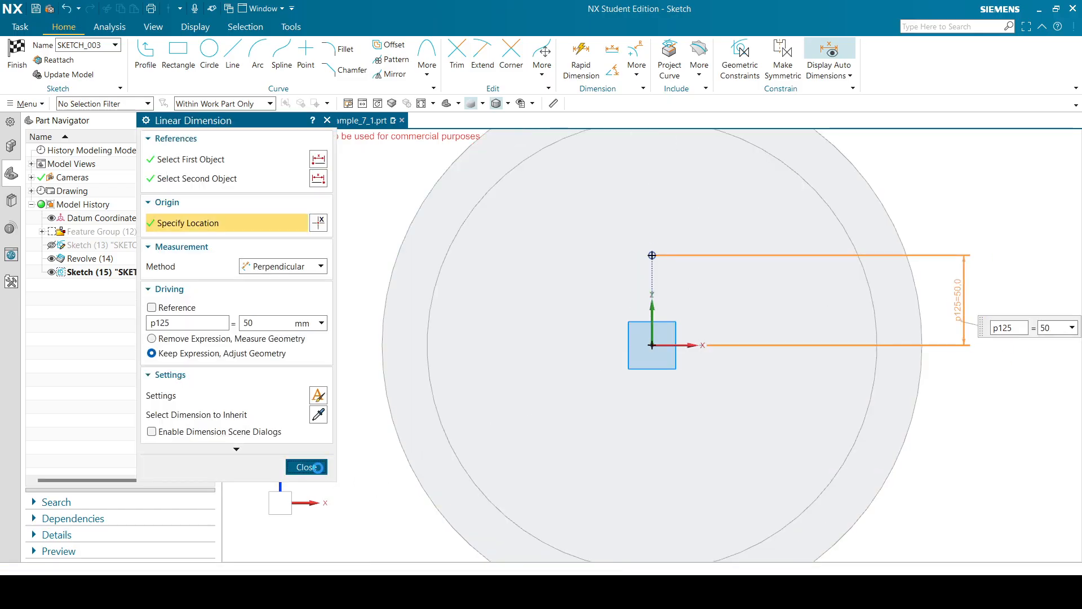
left_click(307, 467)
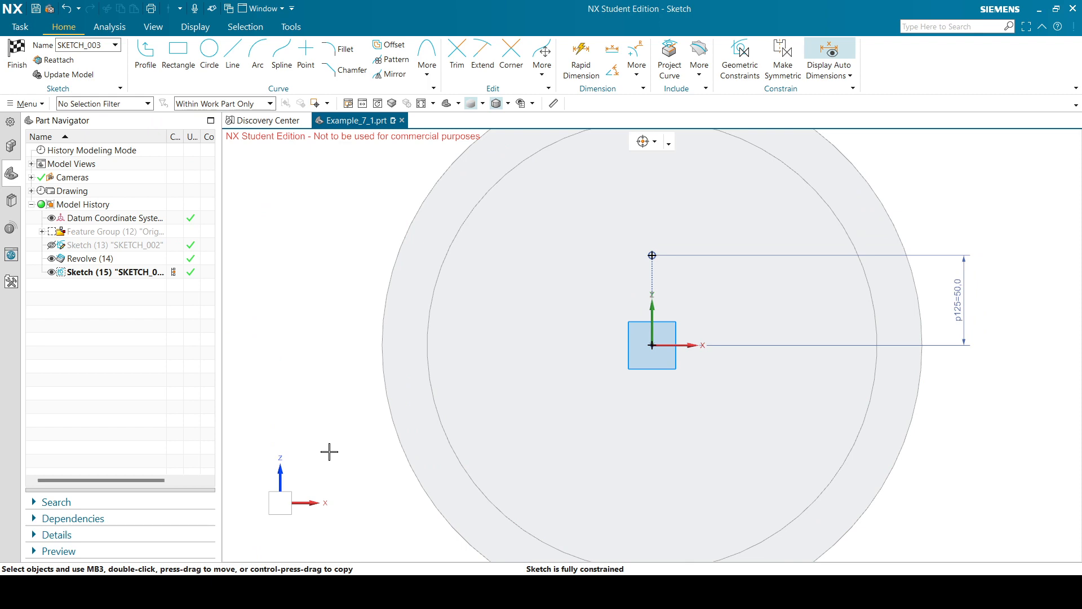
left_click(5, 79)
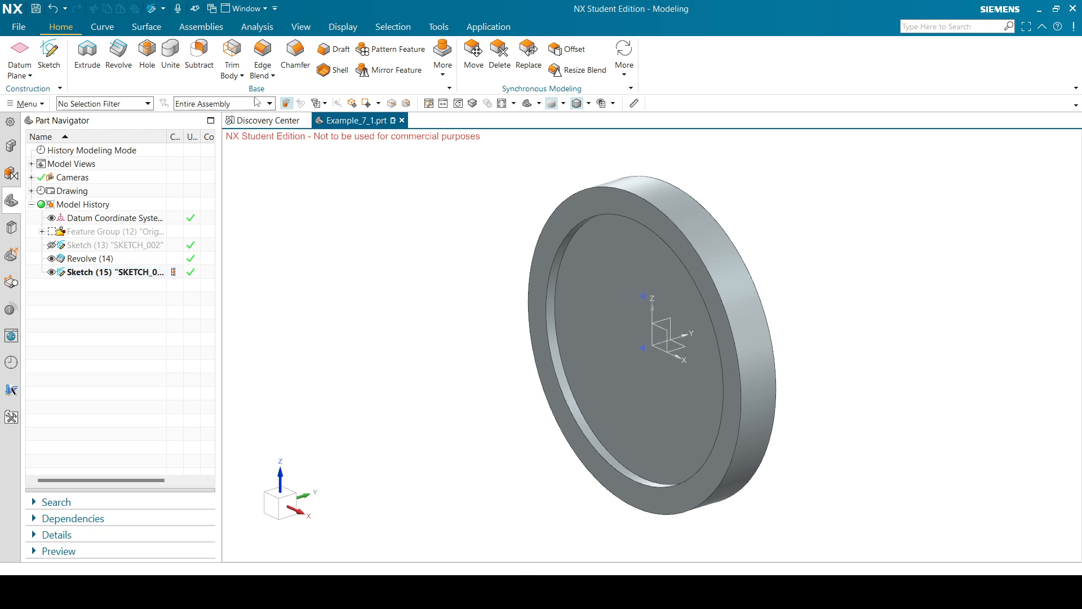
Cut a simple 10 mm diameter hole through the body at the upper sketch point, and hide SKETCH_003
left_click(189, 52)
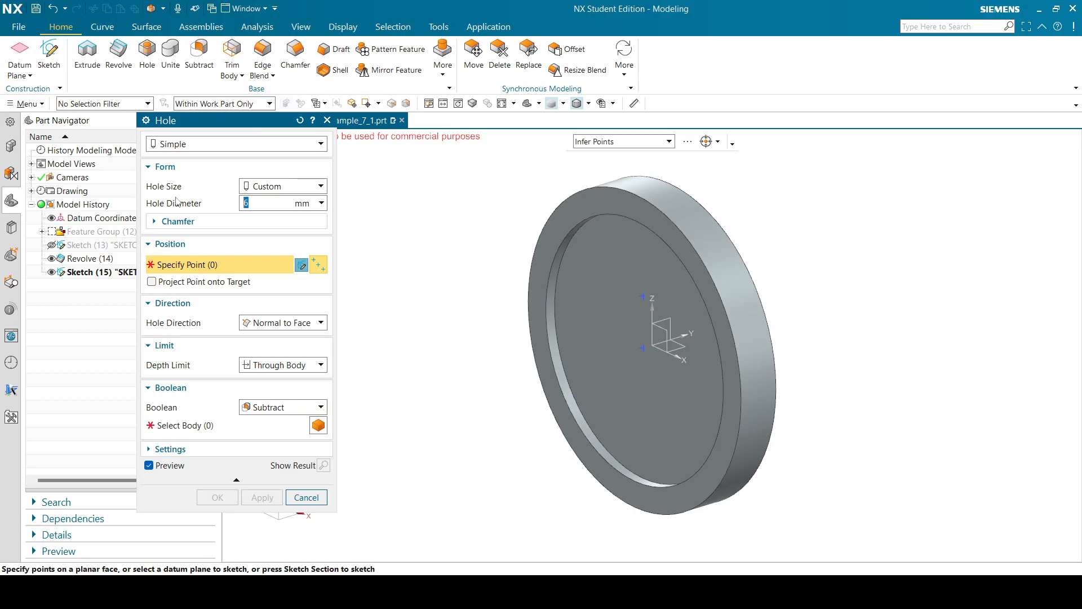
type("10")
left_click(645, 295)
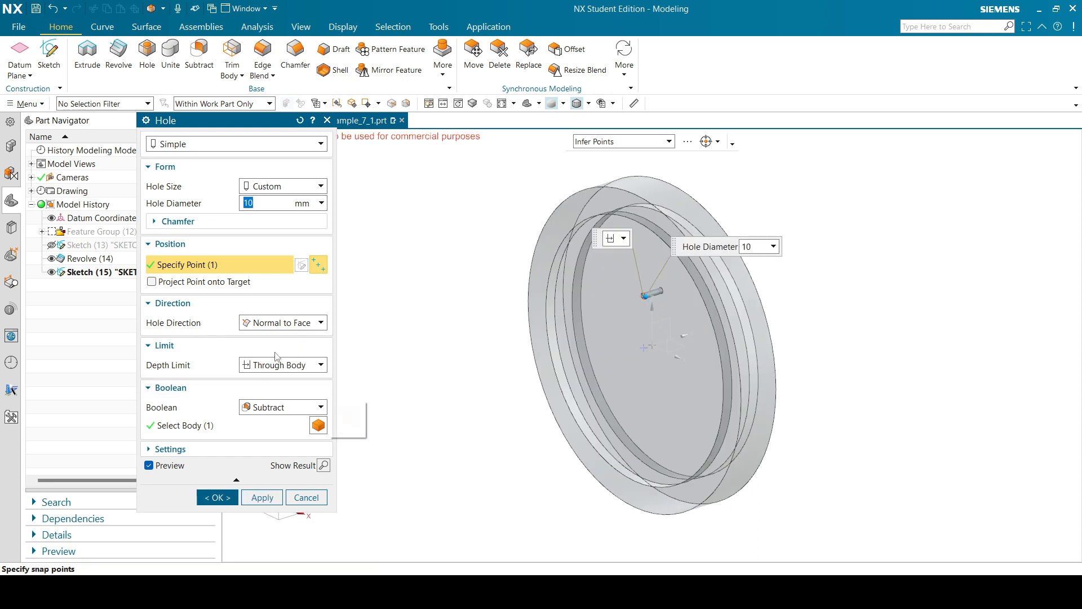
left_click(254, 498)
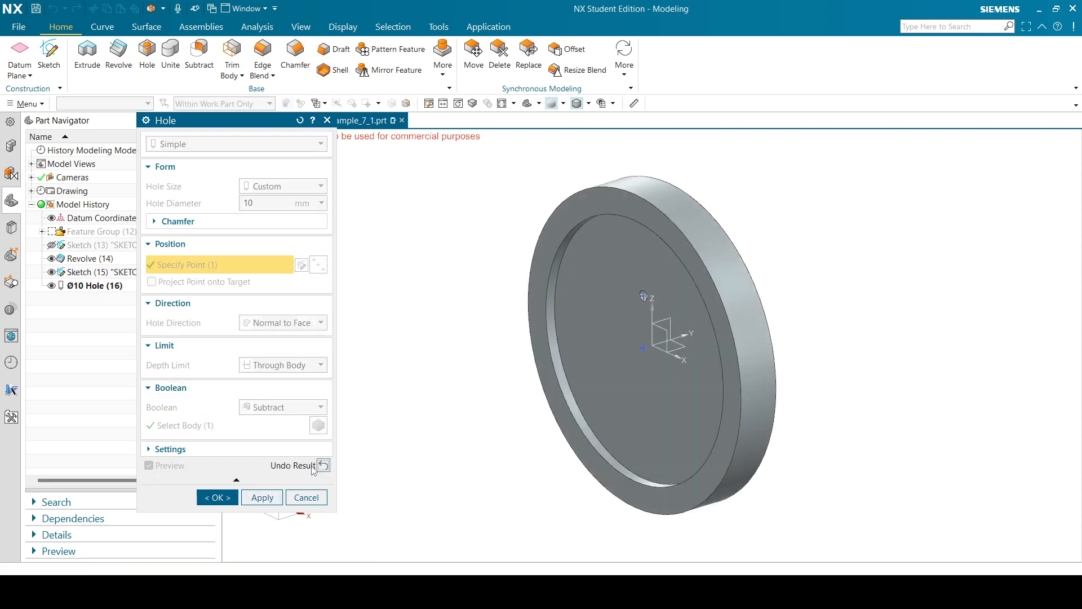
left_click(217, 497)
scroll(620, 282, "up", 2)
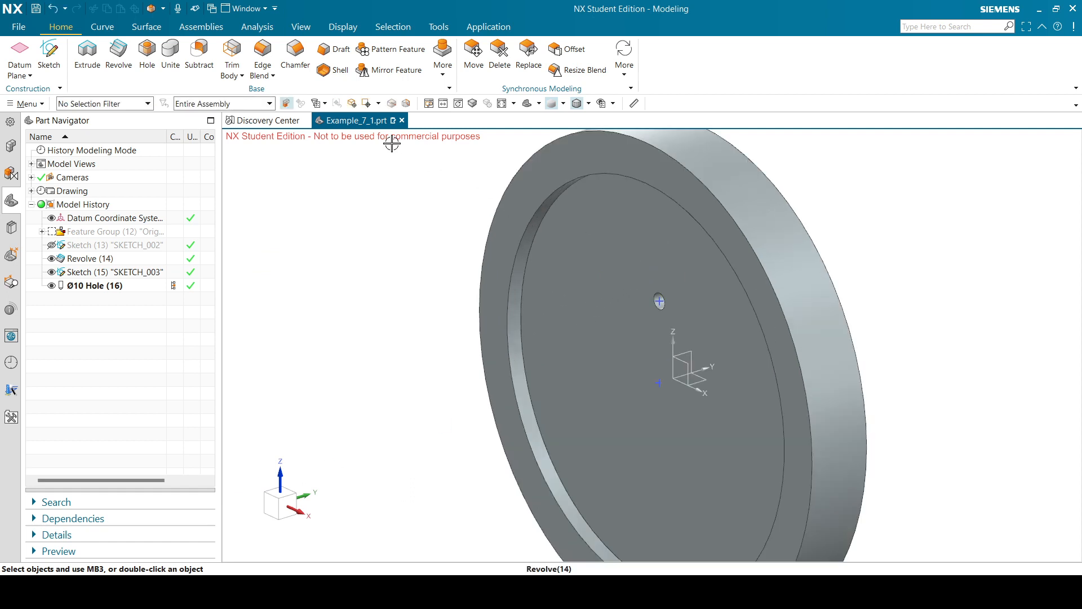
left_click(54, 274)
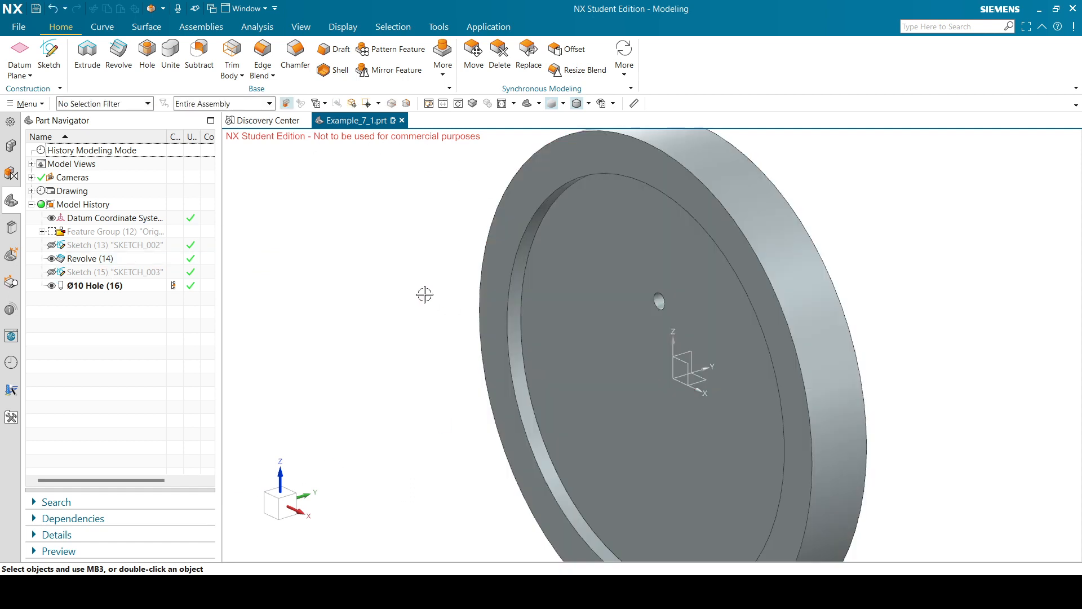
scroll(425, 292, "down", 1)
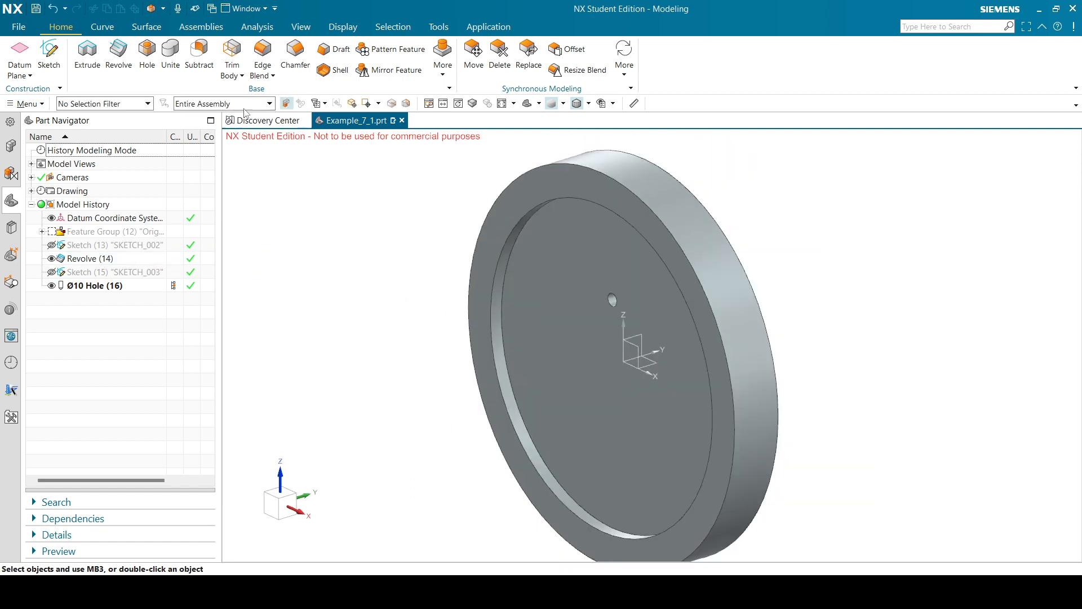
Start a Pattern Feature of the Ø10 hole with a Circular layout
left_click(390, 50)
left_click(119, 286)
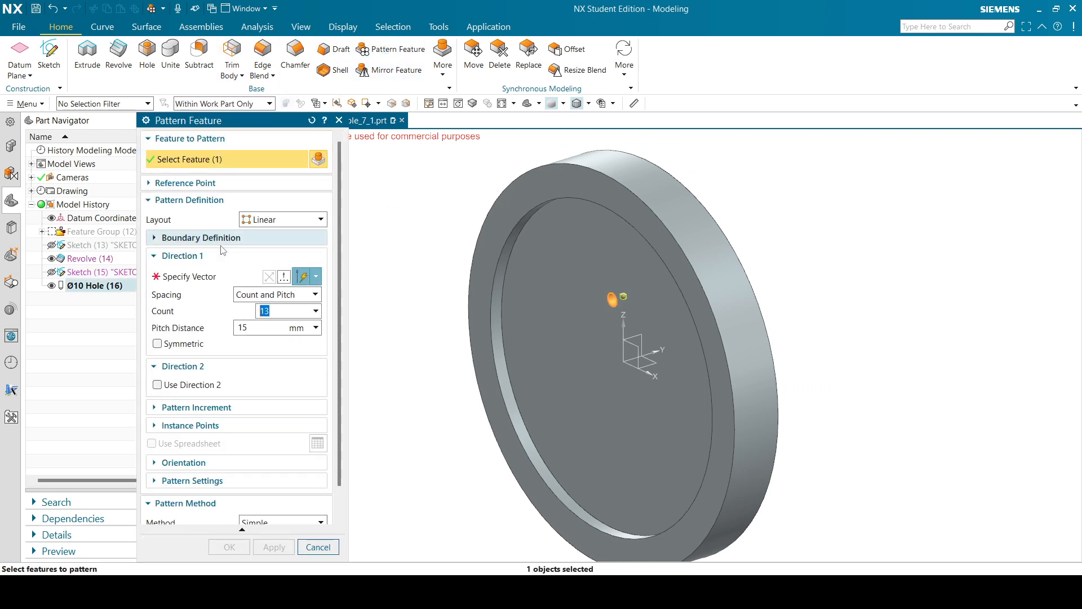
left_click(265, 200)
left_click(265, 200)
left_click(282, 219)
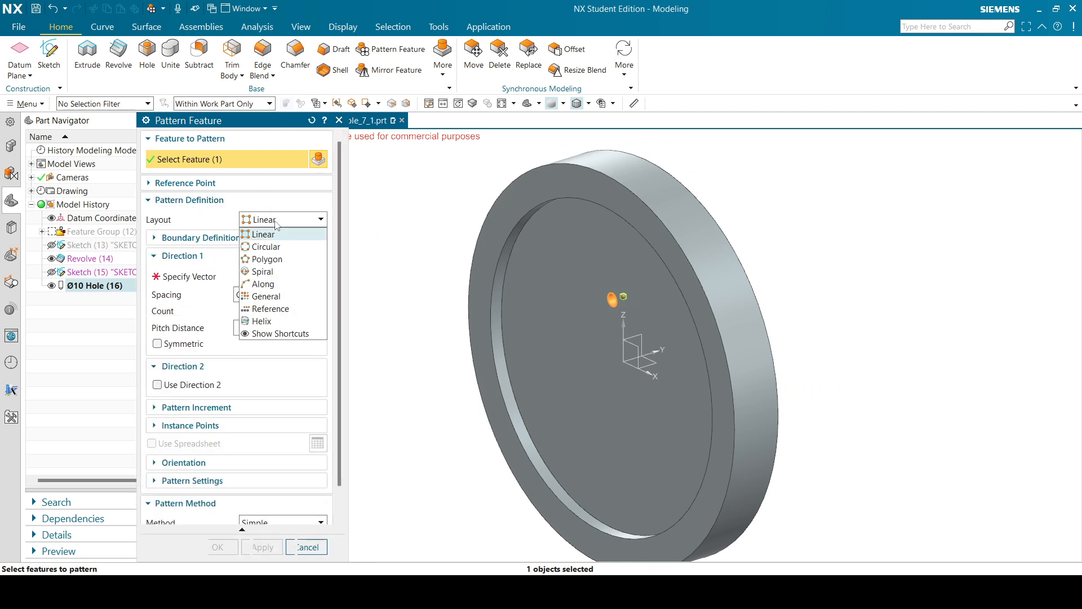
left_click(263, 243)
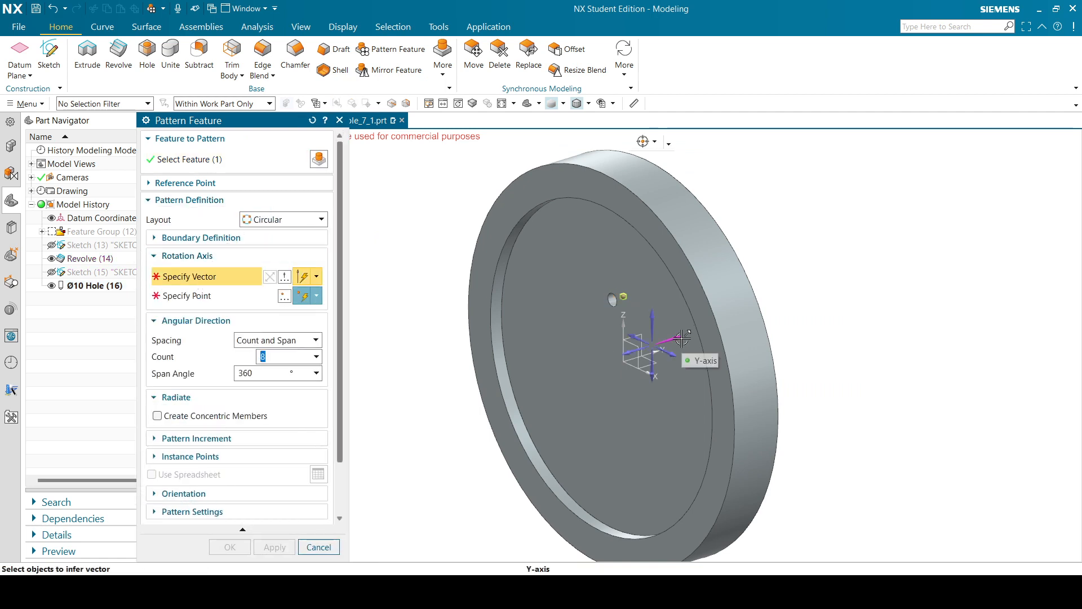
Define the pattern's rotation axis as the Y-axis through the origin, hiding the revolved body while picking the point and showing it again
left_click(679, 342)
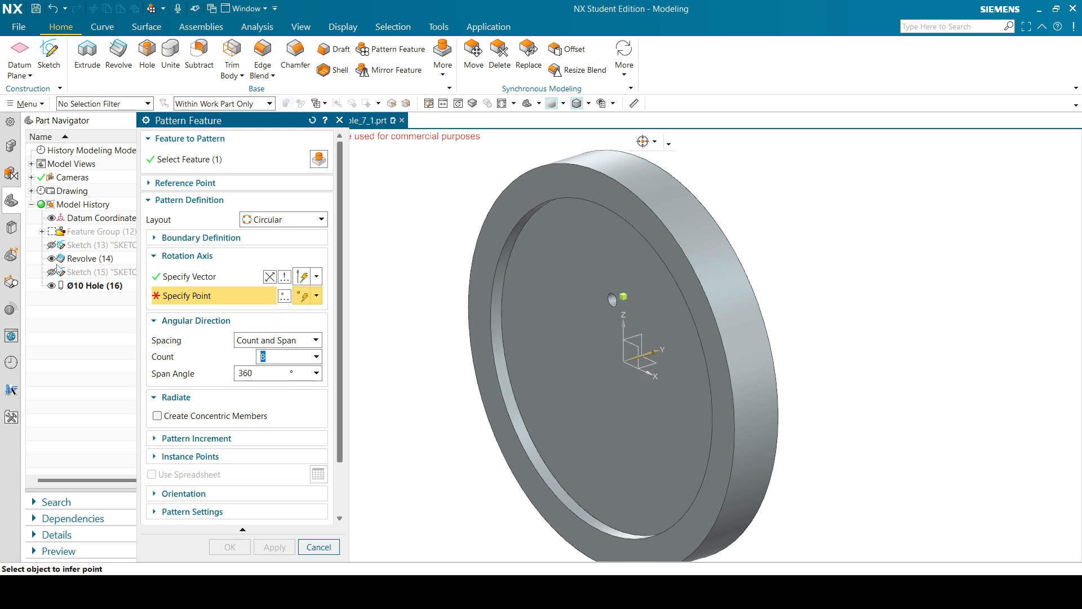
left_click(51, 258)
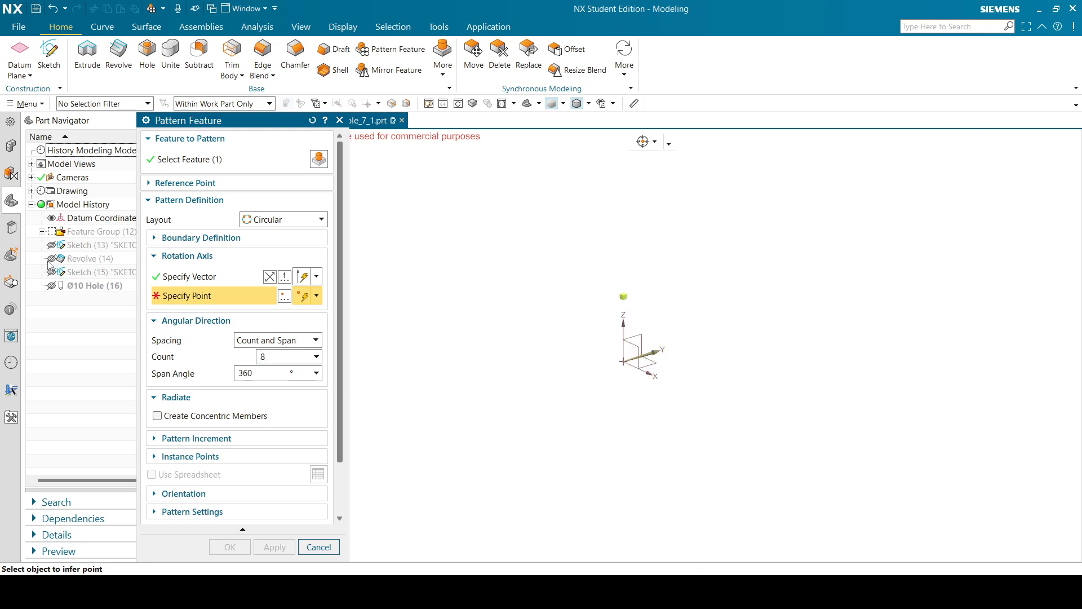
left_click(619, 363)
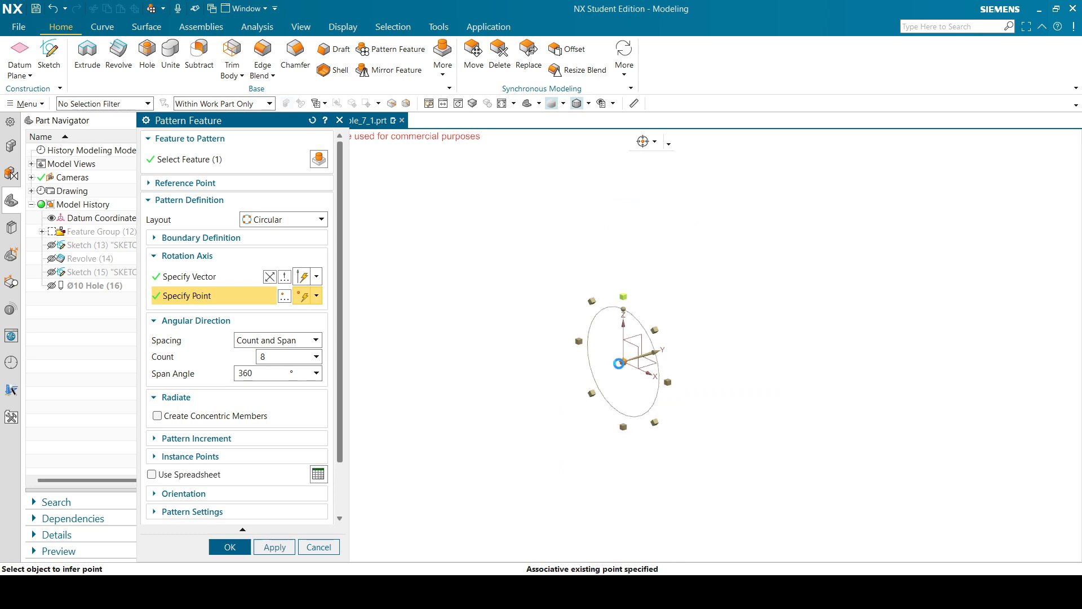
left_click(51, 259)
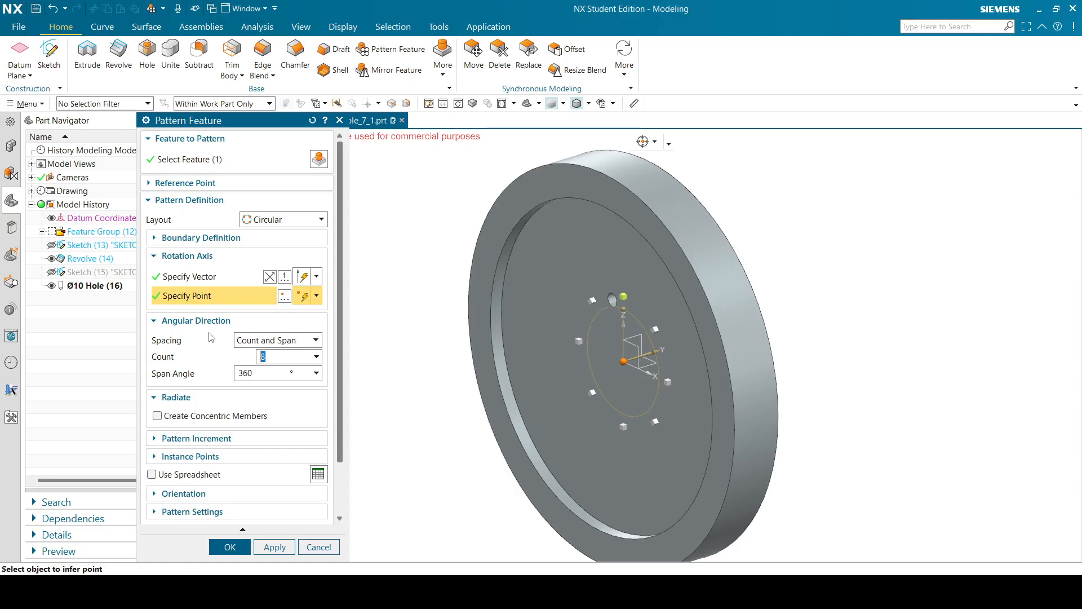
Create the circular hole pattern with a count of 5 over a 360° span, and save the part, accepting the CGM prompt
left_click(268, 374)
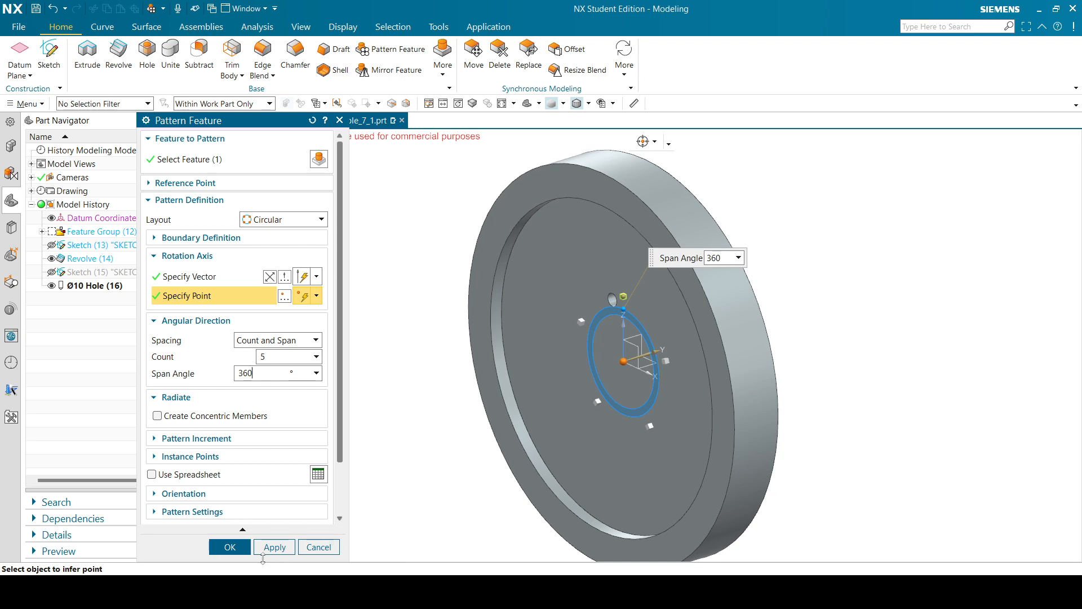
left_click(230, 547)
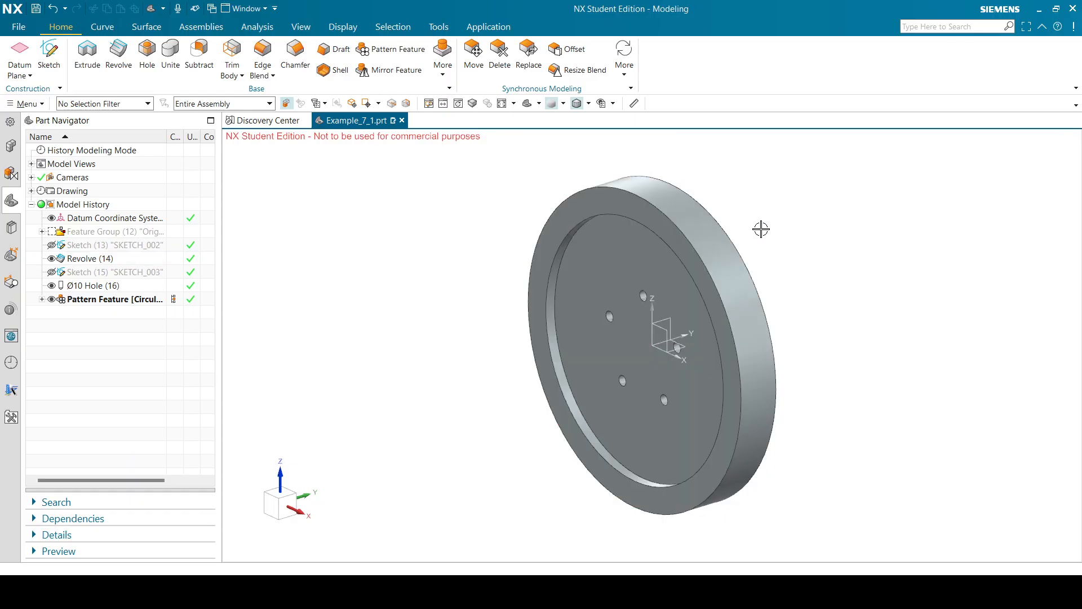
key("ctrl+s")
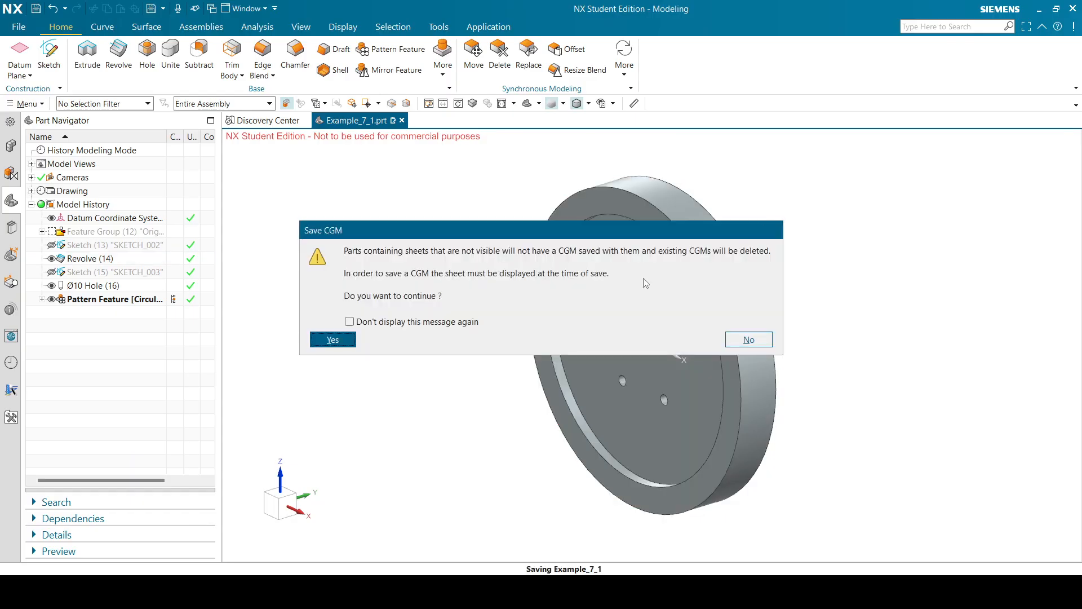
left_click(333, 340)
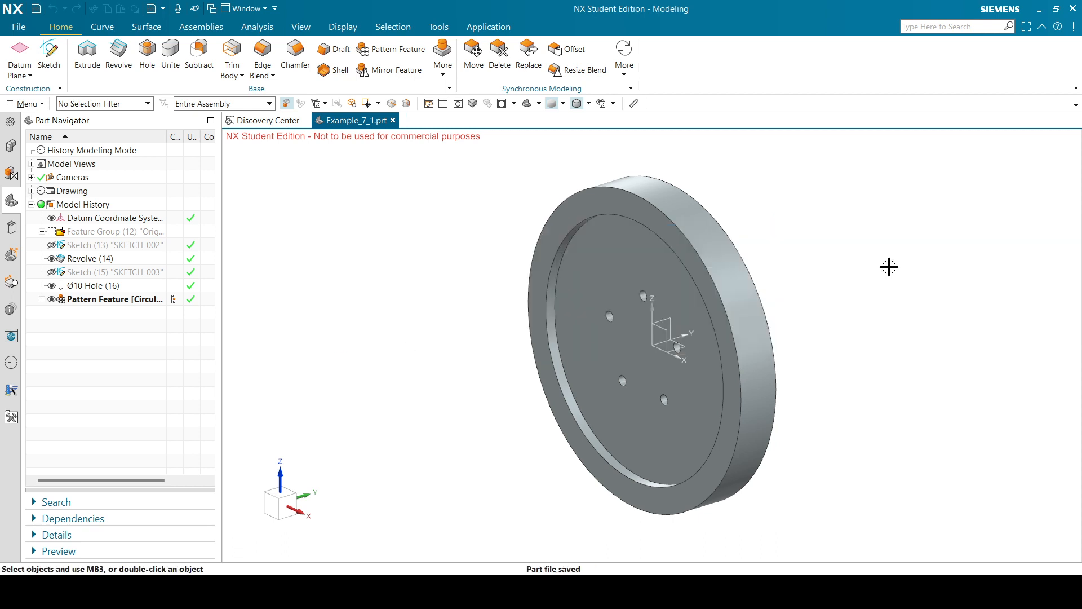